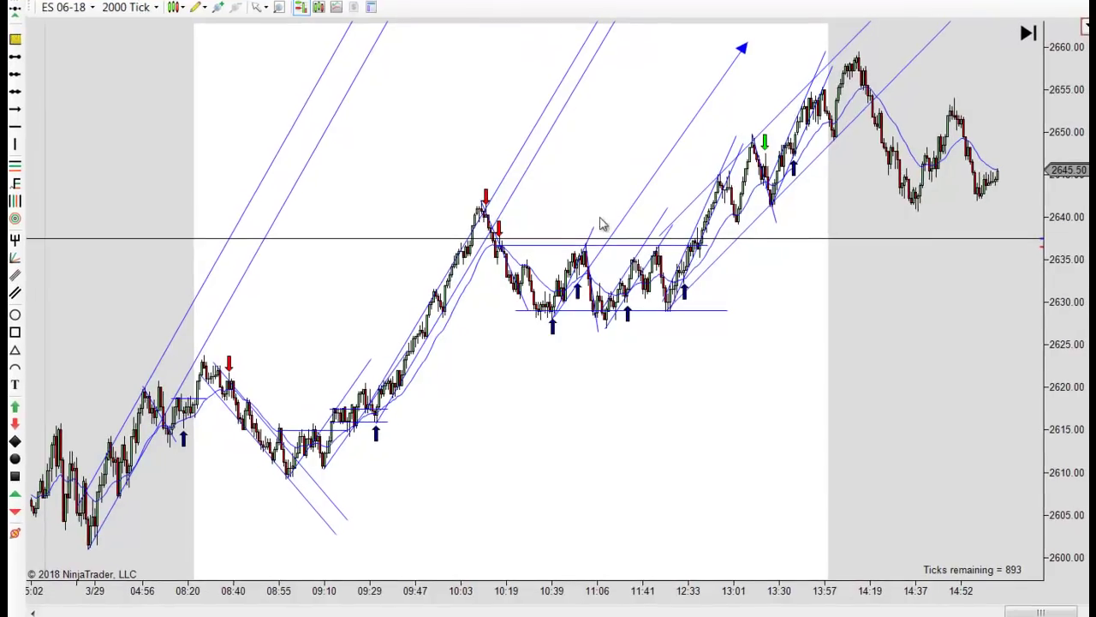
# - Move the long blue arrow line off the chart and pan back to the 08:30–10:04 bars
pyautogui.moveTo(635, 202); pyautogui.dragTo(690, 213)
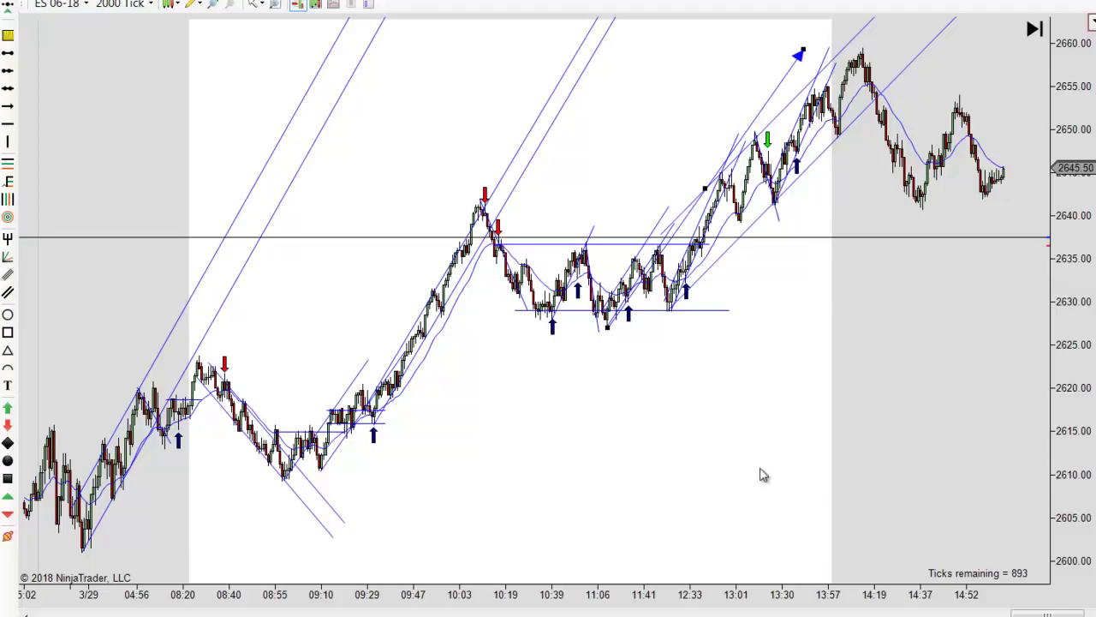
pyautogui.scroll(3, 754, 480)
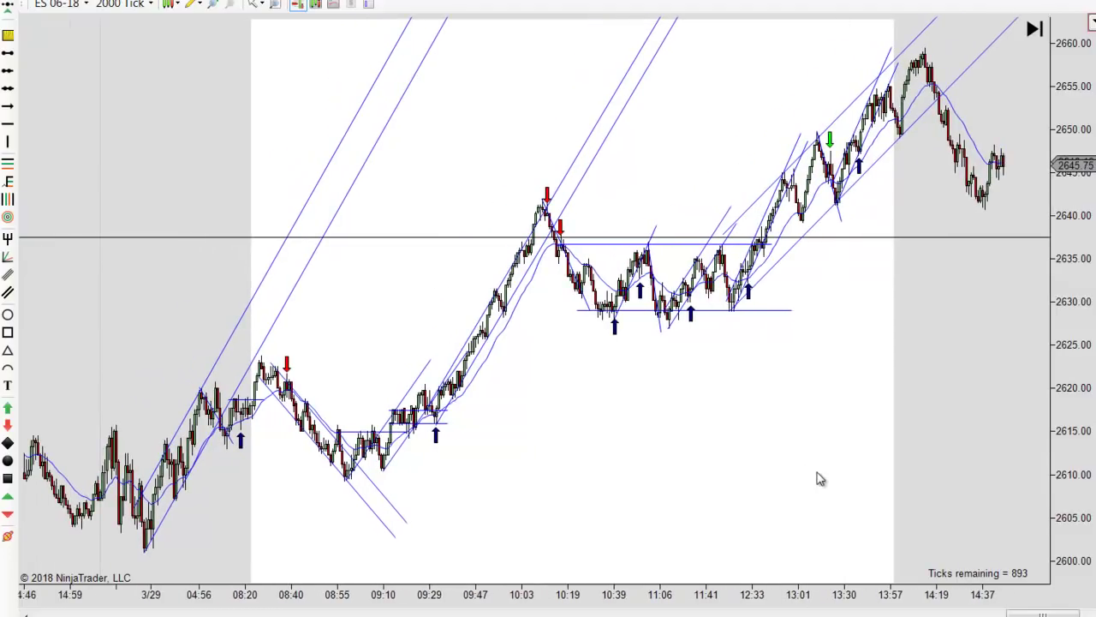
pyautogui.scroll(3, 820, 479)
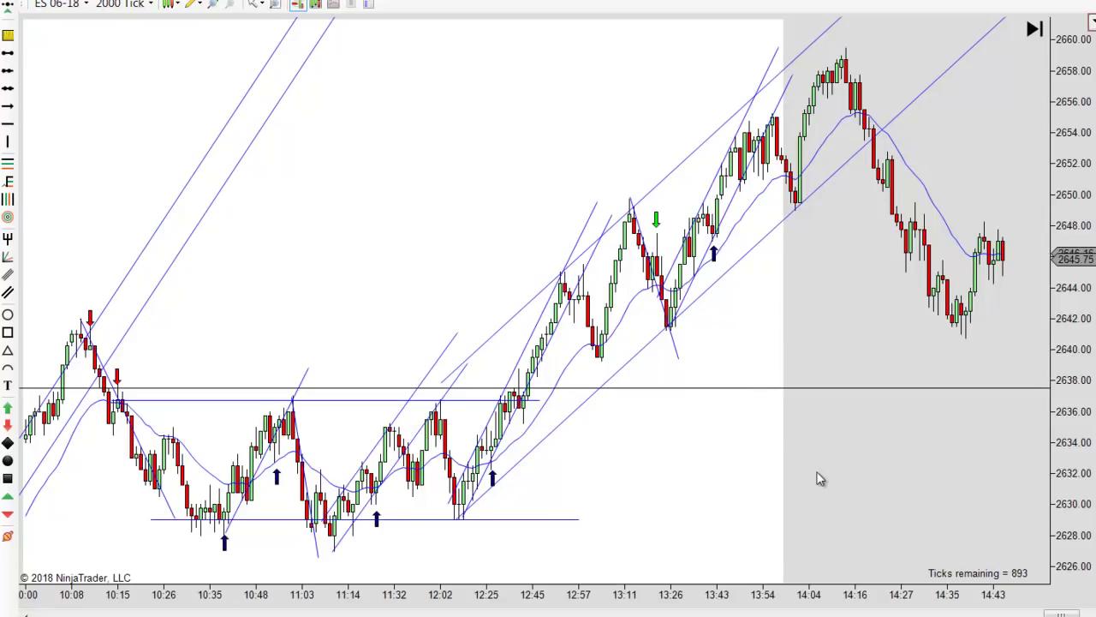
pyautogui.scroll(10, 796, 483)
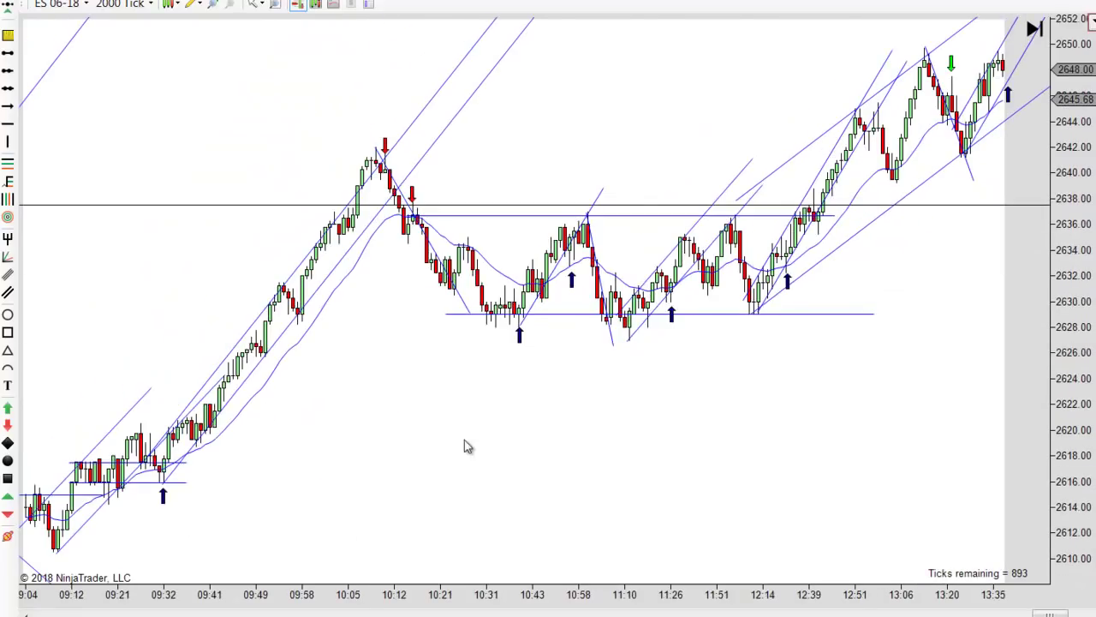
pyautogui.scroll(8, 704, 465)
pyautogui.scroll(3, 748, 463)
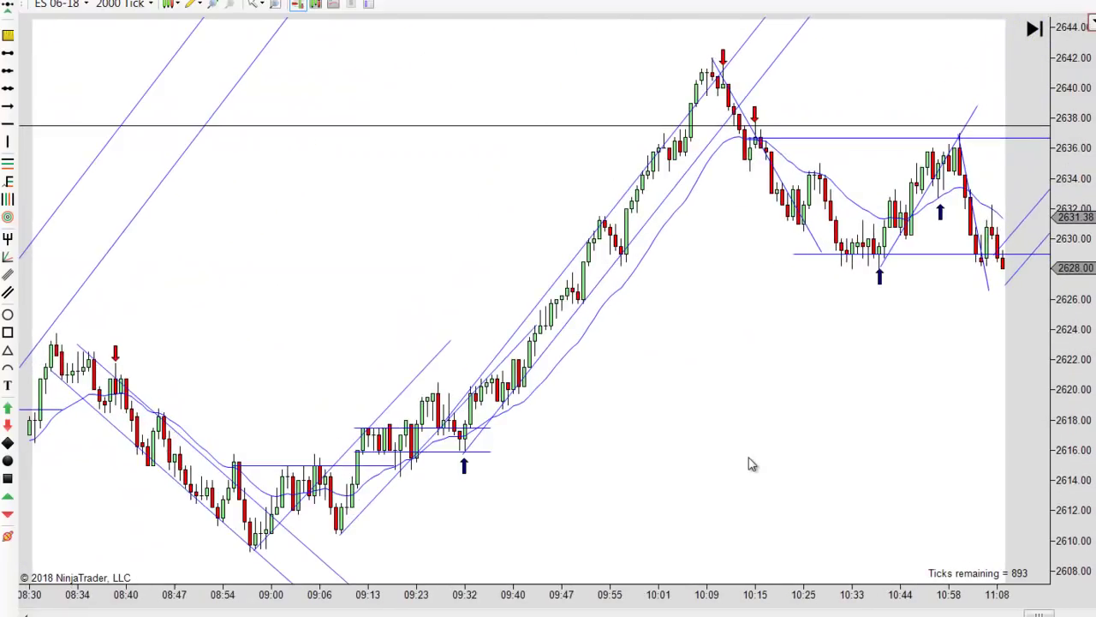
pyautogui.moveTo(521, 470); pyautogui.dragTo(836, 469)
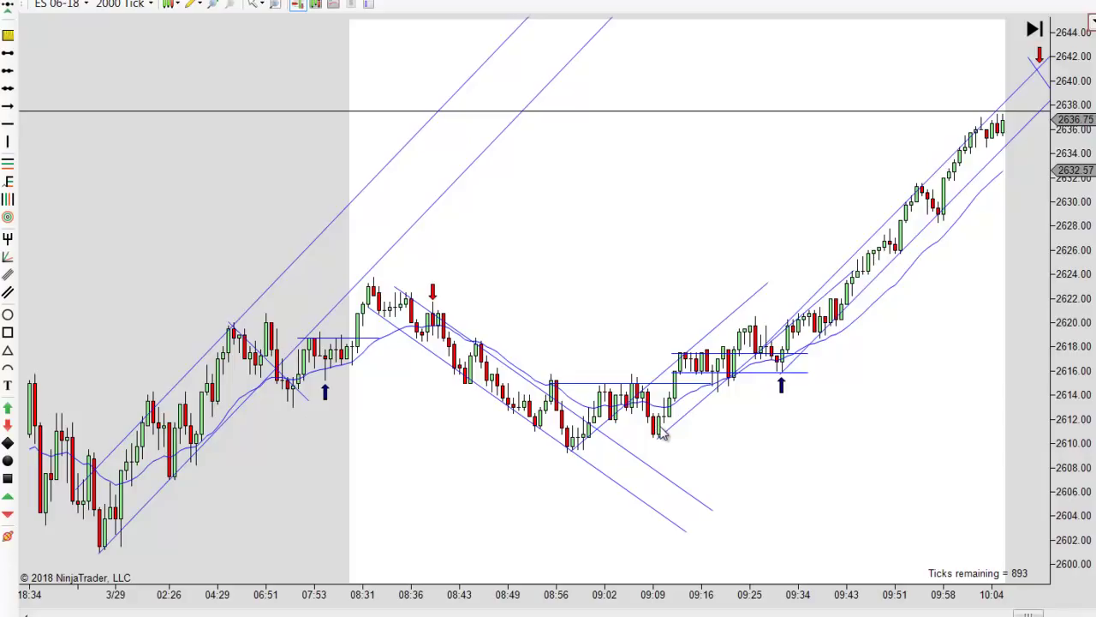
# - Lower the short range line from about 2615 to 2612, just under the 09:09 lows
pyautogui.click(653, 388)
pyautogui.moveTo(651, 383); pyautogui.dragTo(653, 419)
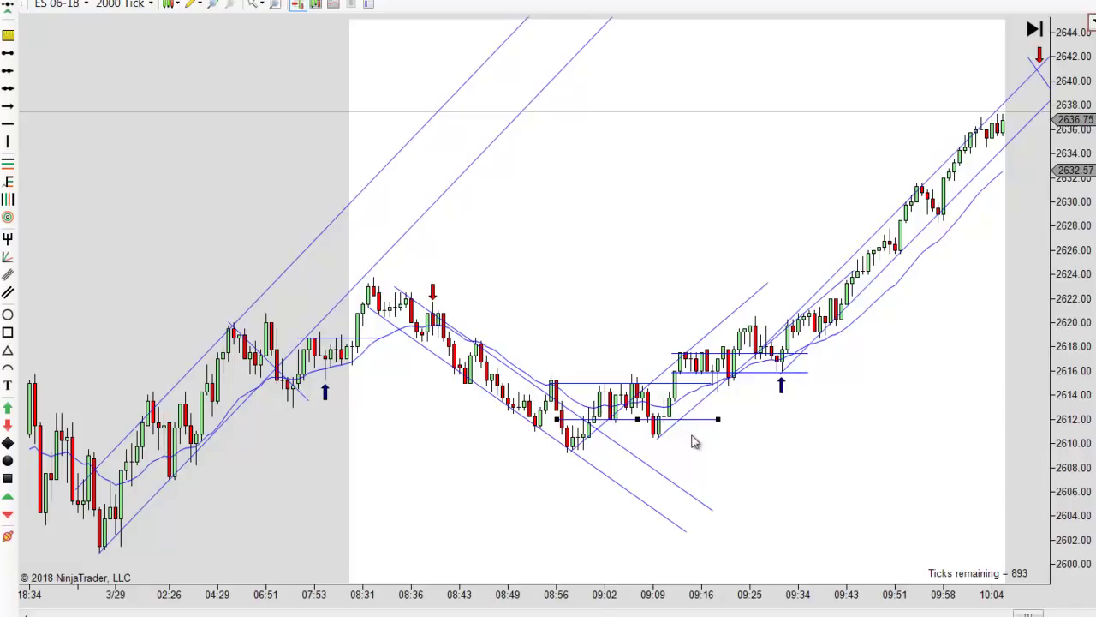
pyautogui.scroll(2, 804, 524)
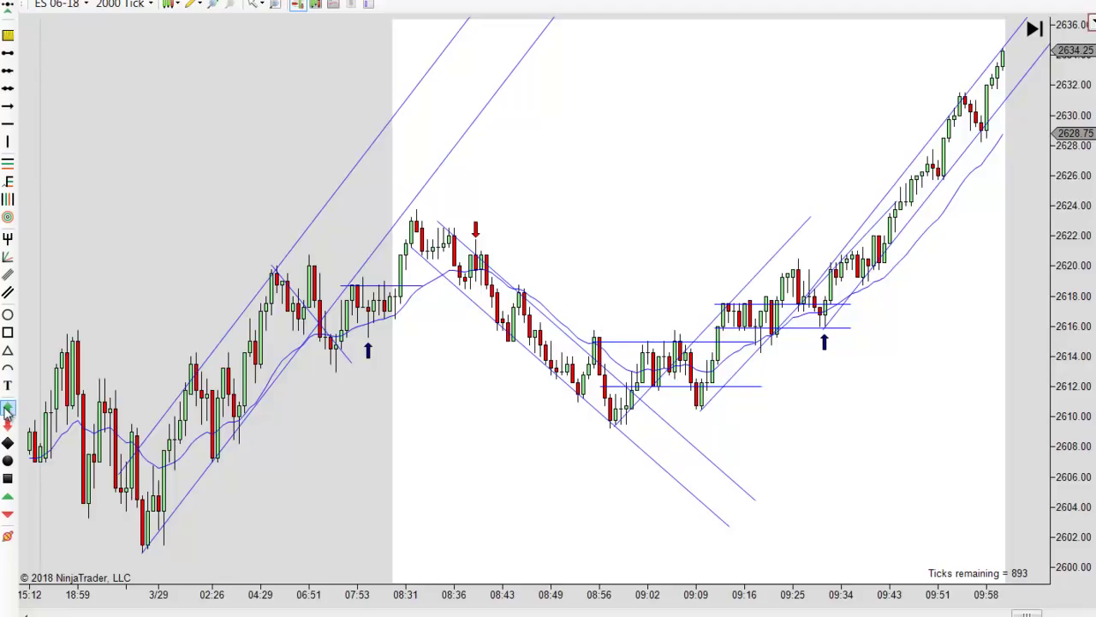
# - Put a green up arrow under the 09:09 low and nudge the 2612 line slightly up
pyautogui.click(703, 416)
pyautogui.scroll(2, 497, 441)
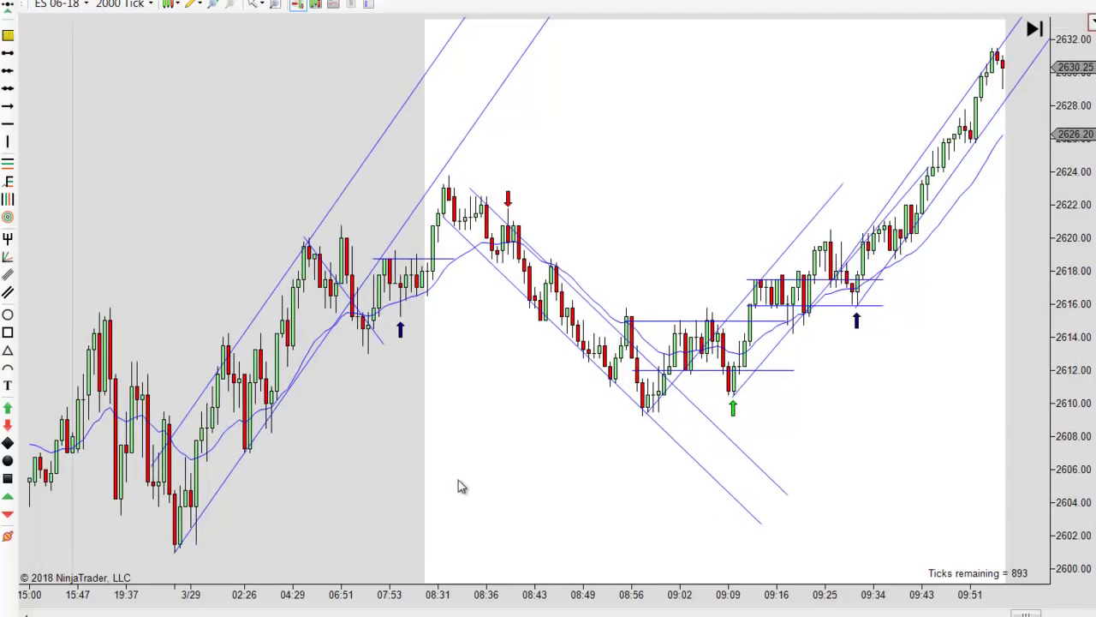
pyautogui.click(710, 368)
pyautogui.moveTo(710, 368); pyautogui.dragTo(712, 366)
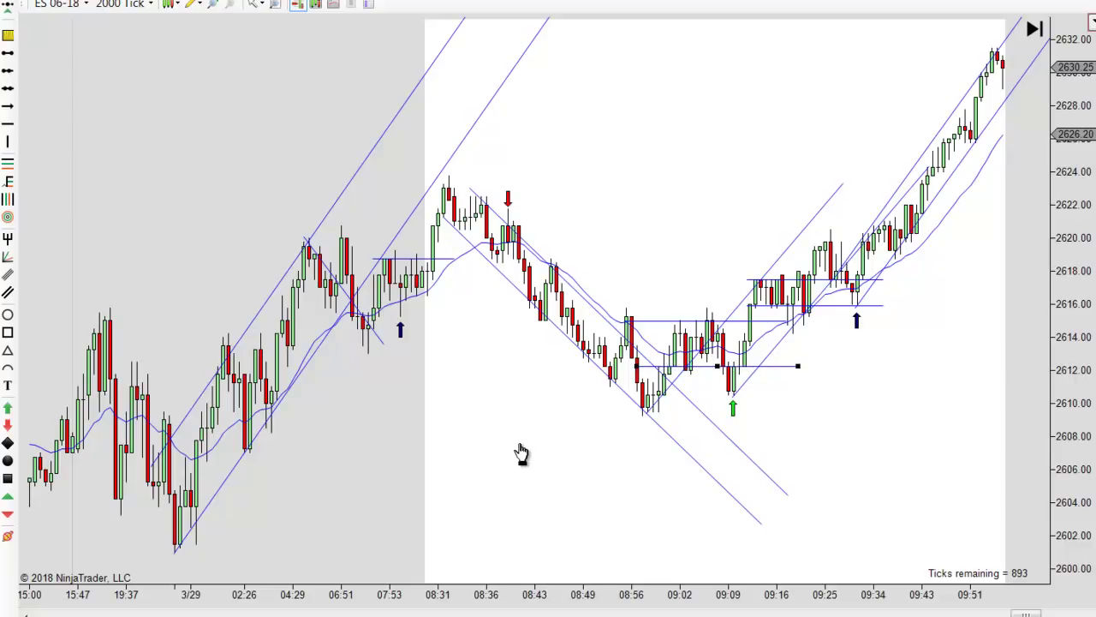
pyautogui.scroll(3, 522, 450)
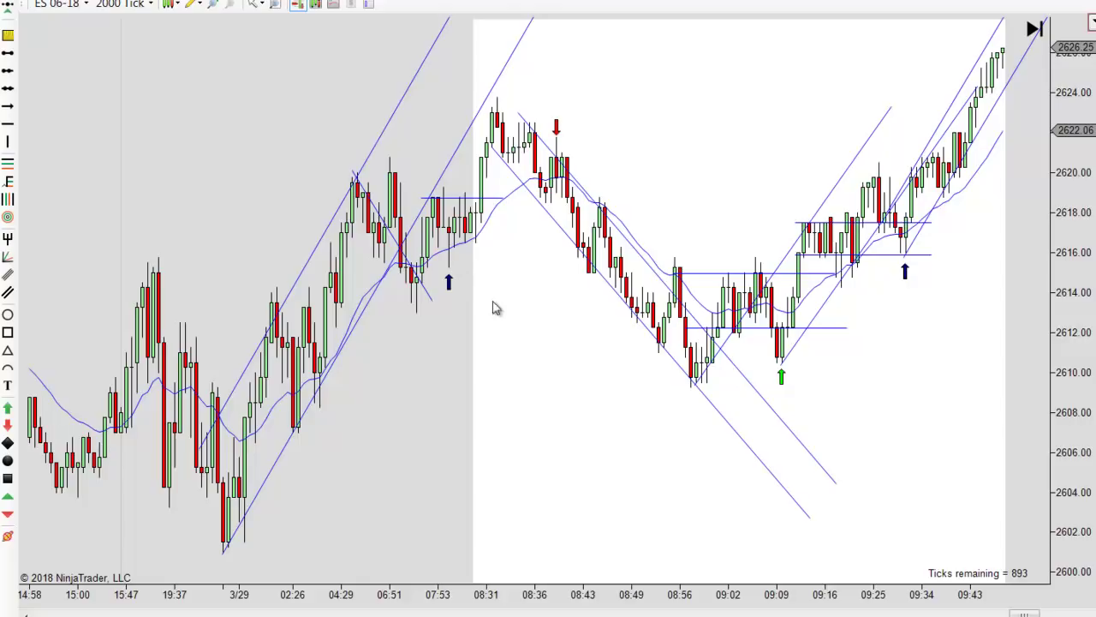
pyautogui.scroll(2, 512, 328)
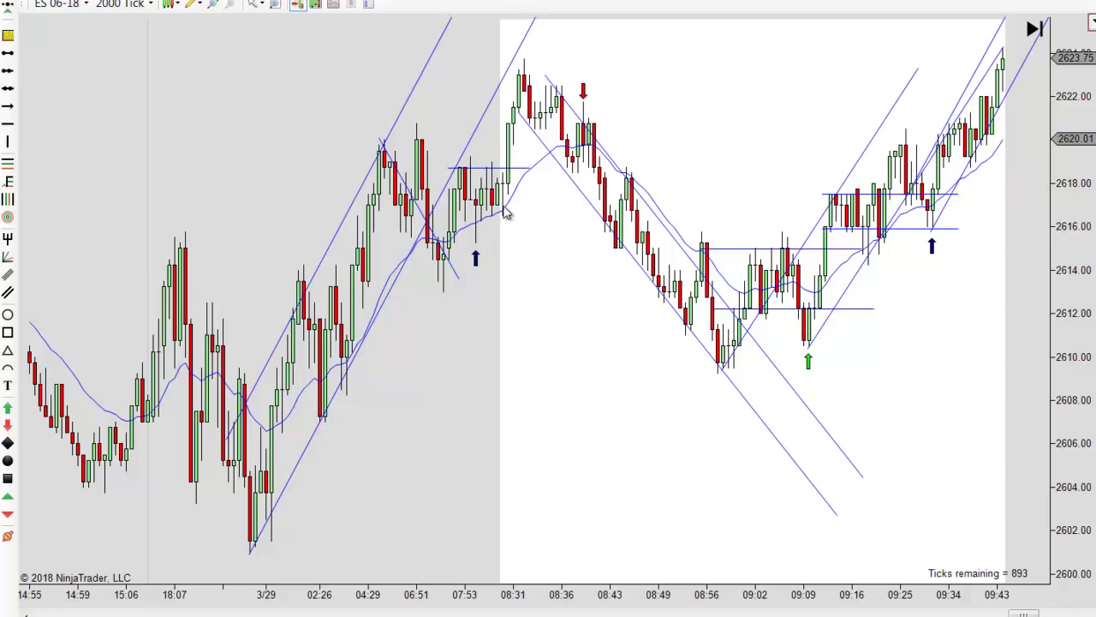
# - Drop the horizontal line at the 07:53 bars to about 2617, then pan back to earlier bars
pyautogui.click(487, 166)
pyautogui.moveTo(490, 167); pyautogui.dragTo(492, 206)
pyautogui.click(519, 282)
pyautogui.scroll(-1, 540, 305)
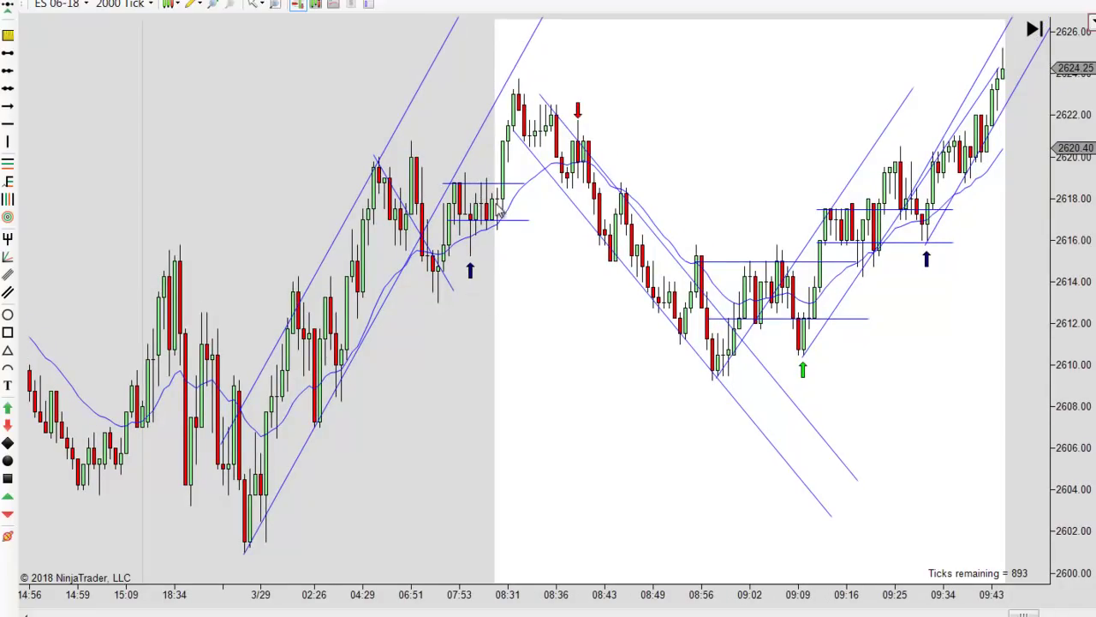
pyautogui.scroll(-1, 535, 272)
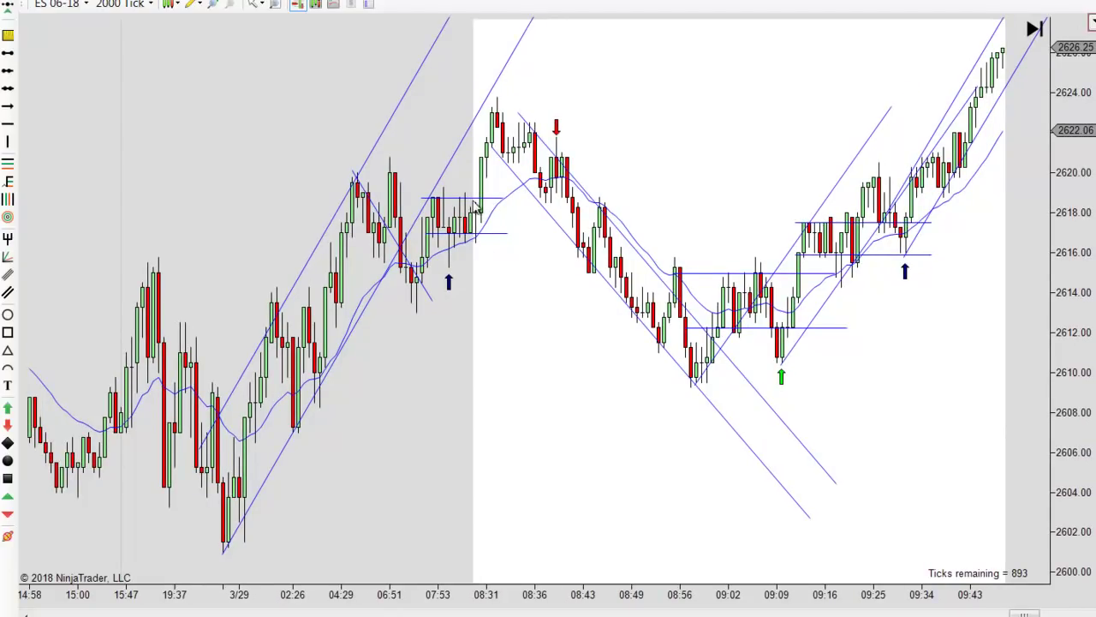
pyautogui.scroll(-1, 503, 317)
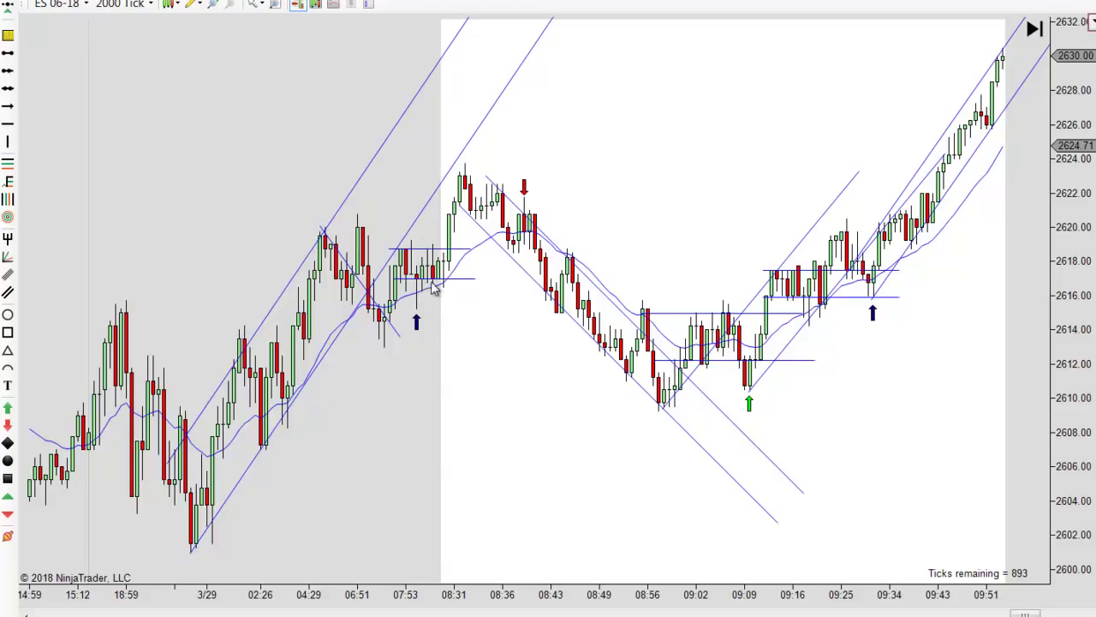
pyautogui.moveTo(506, 417); pyautogui.dragTo(605, 440)
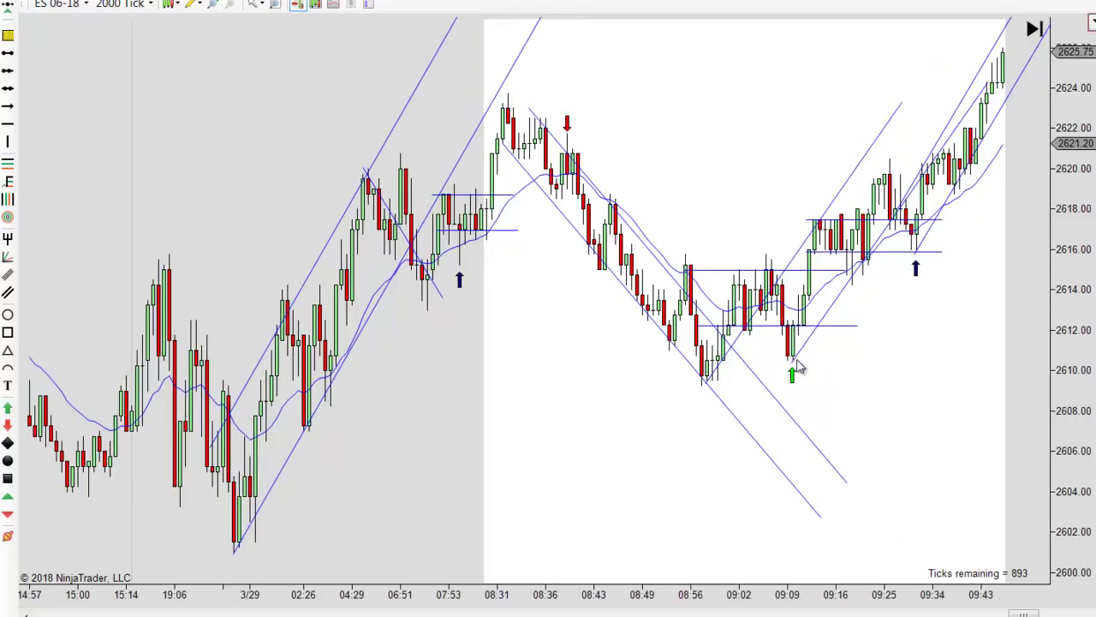
# - Shift the chart view to bring the newer bars through 09:51 into view
pyautogui.moveTo(434, 444); pyautogui.dragTo(445, 443)
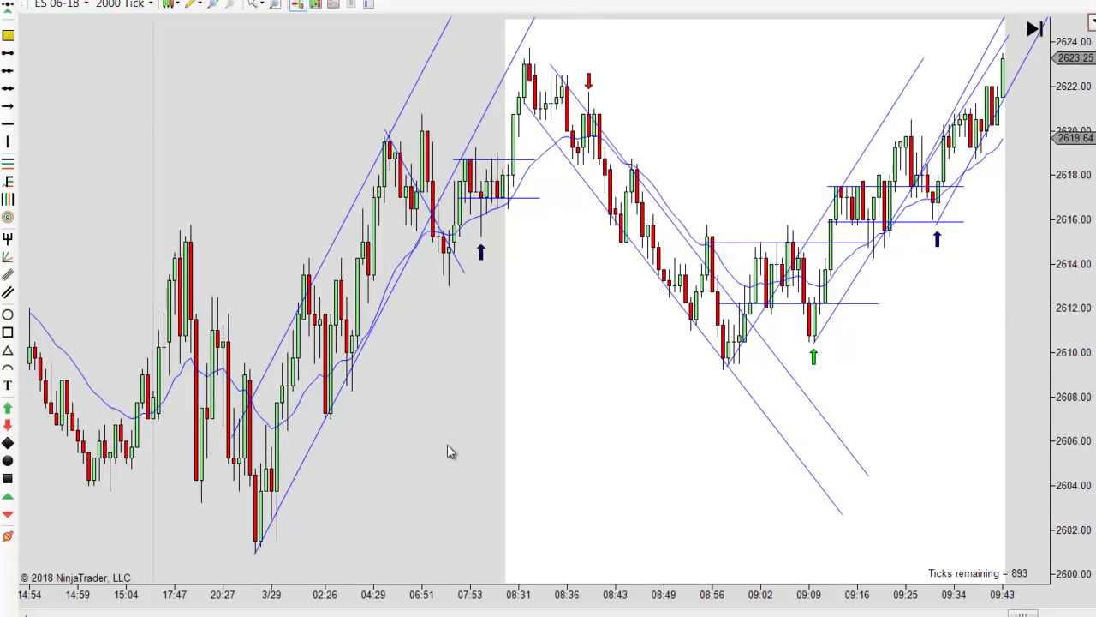
pyautogui.scroll(-3, 435, 449)
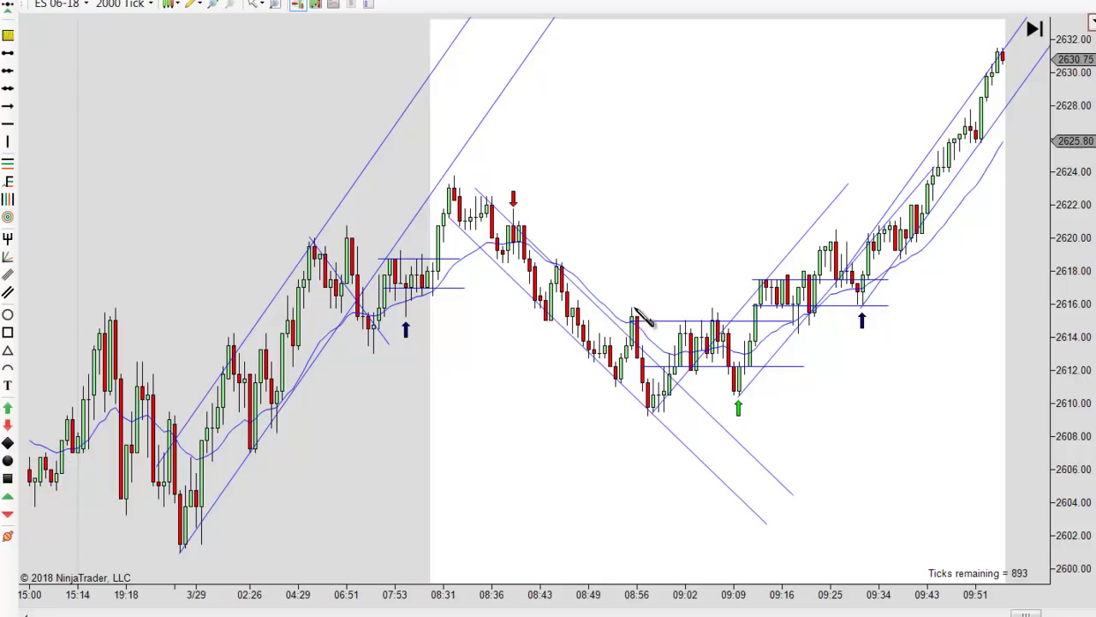
# - Change the 08:56 down arrow's color from Red to Lime and confirm the change
pyautogui.doubleClick(704, 299)
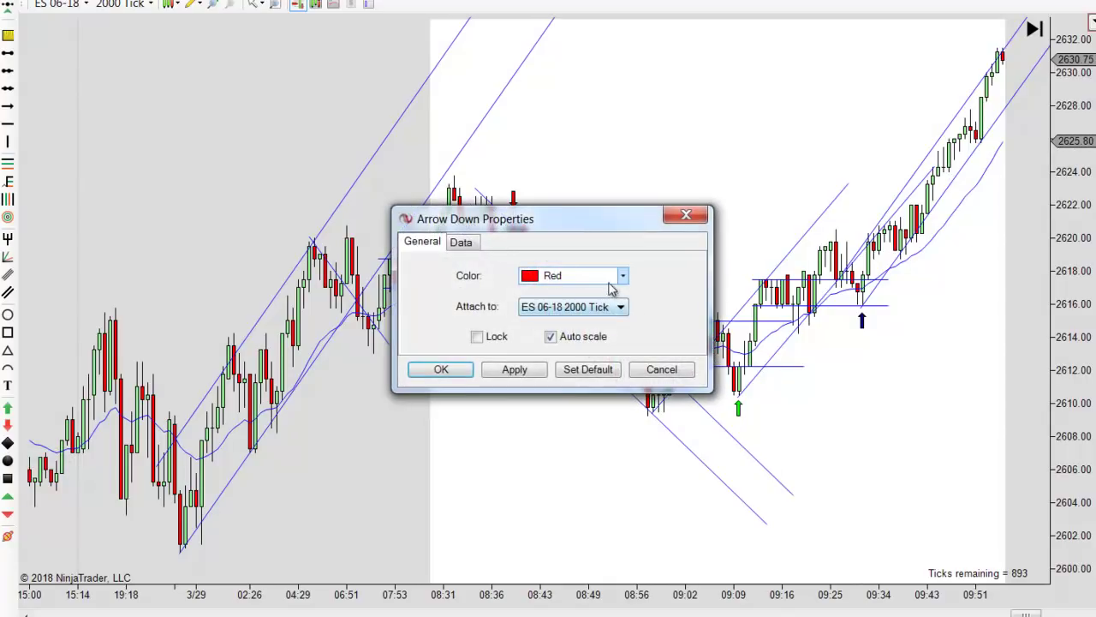
pyautogui.click(622, 275)
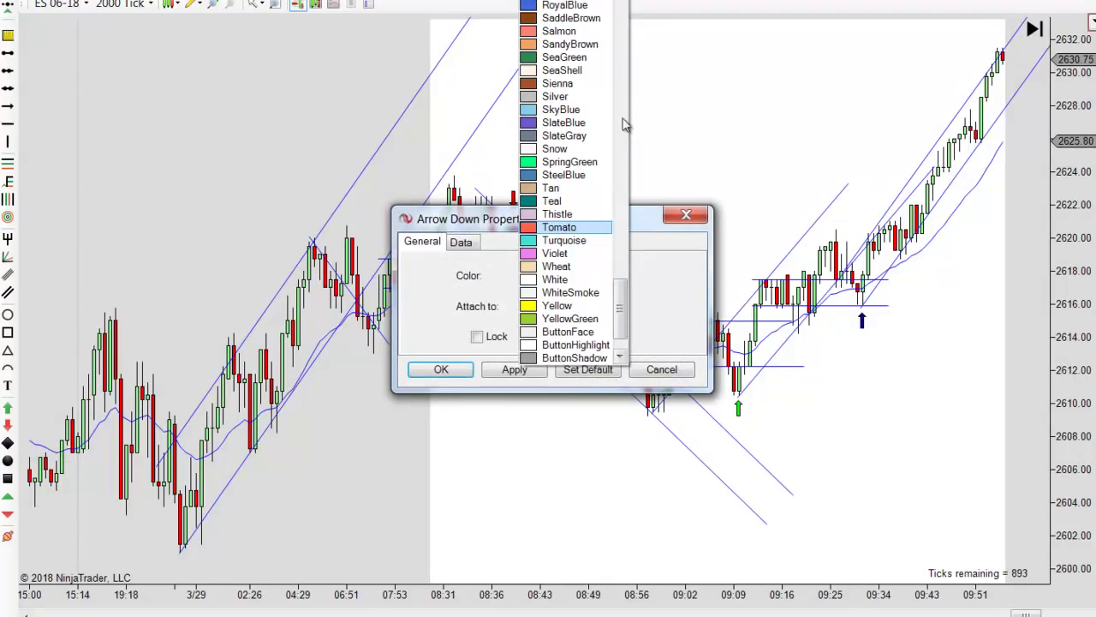
pyautogui.scroll(19, 629, 131)
pyautogui.click(557, 252)
pyautogui.click(514, 369)
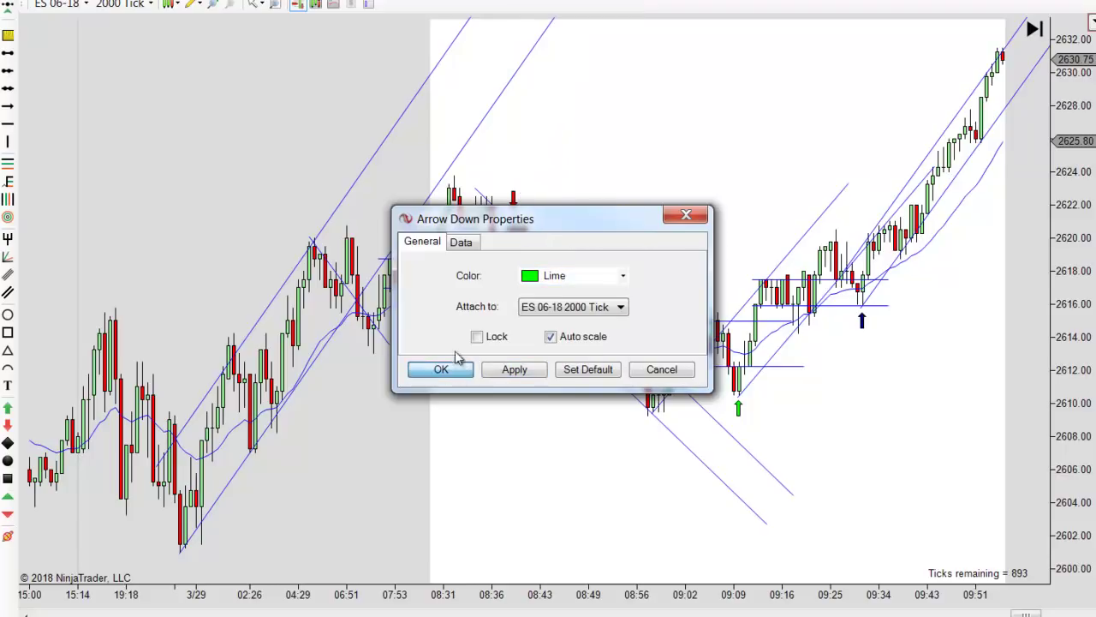
pyautogui.click(440, 369)
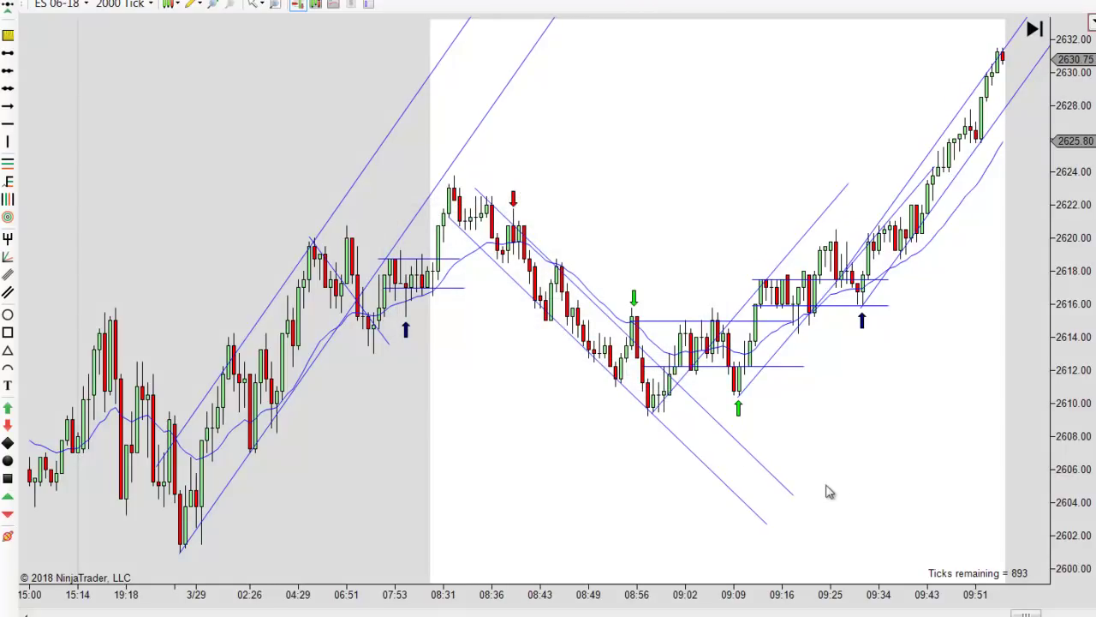
# - Scroll the chart forward toward the 10:10 top
pyautogui.scroll(-2, 850, 511)
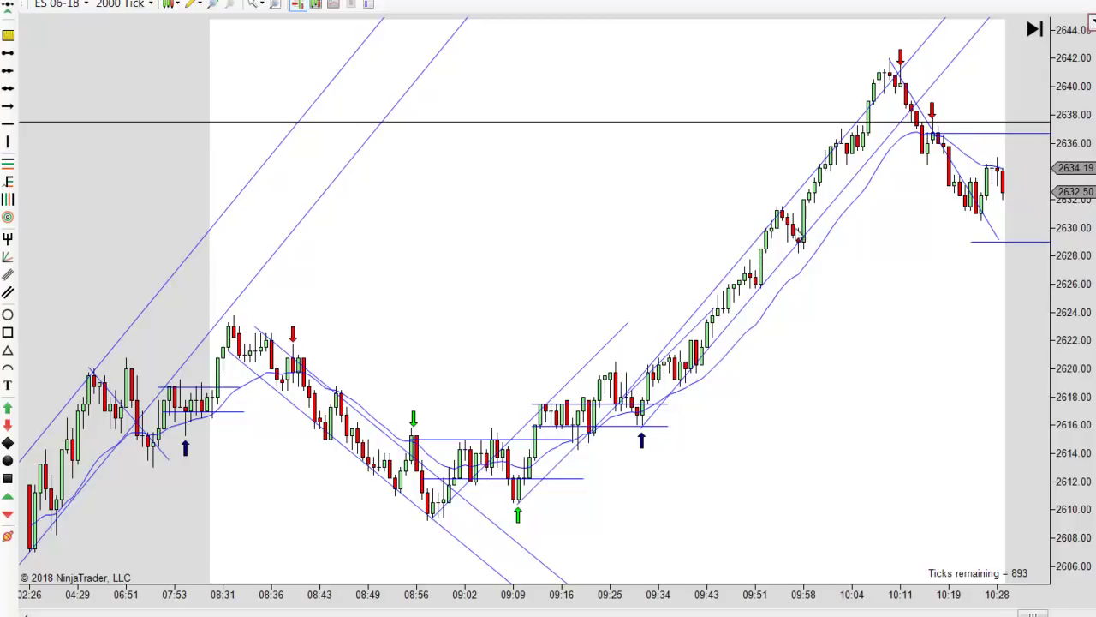
pyautogui.scroll(3, 874, 434)
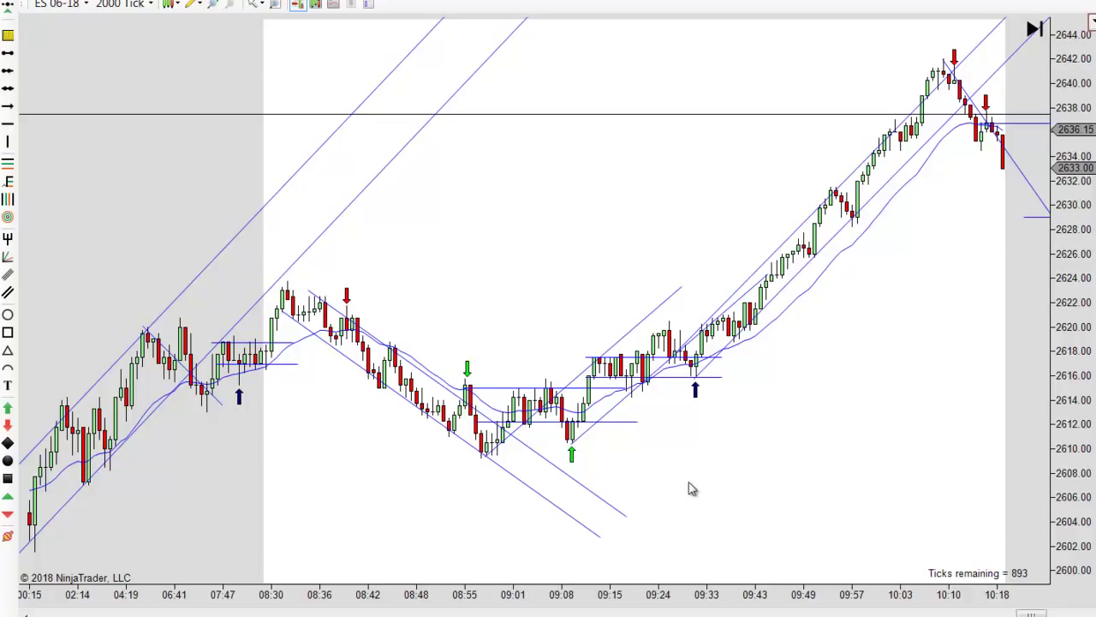
pyautogui.scroll(2, 751, 485)
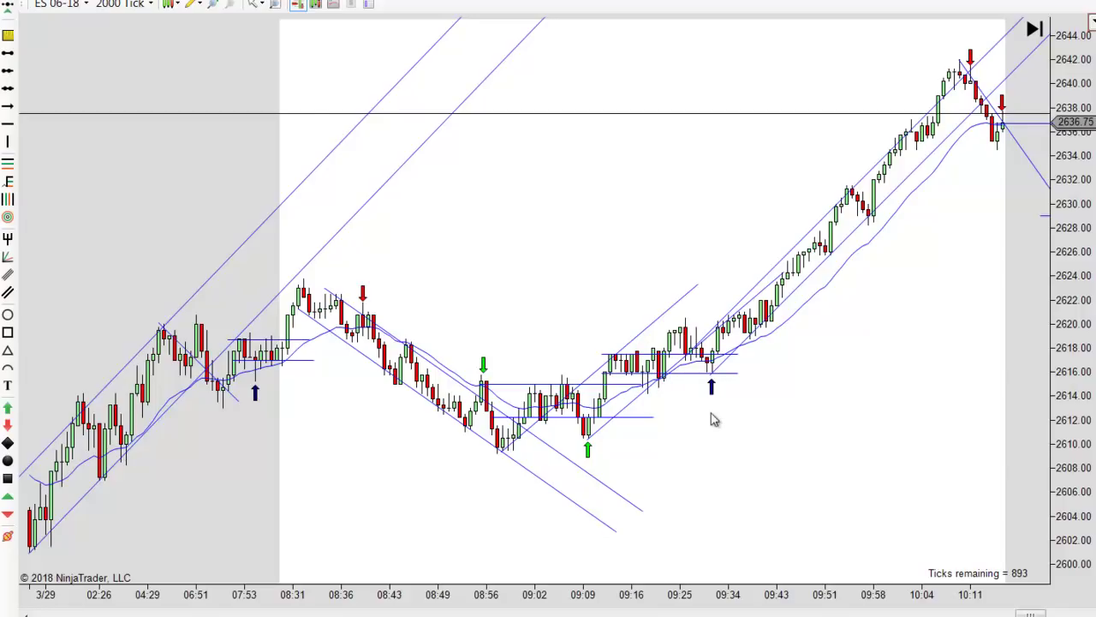
# - Scroll forward to bring the 10:38 low and 10:52 pullback into view
pyautogui.scroll(-1, 651, 424)
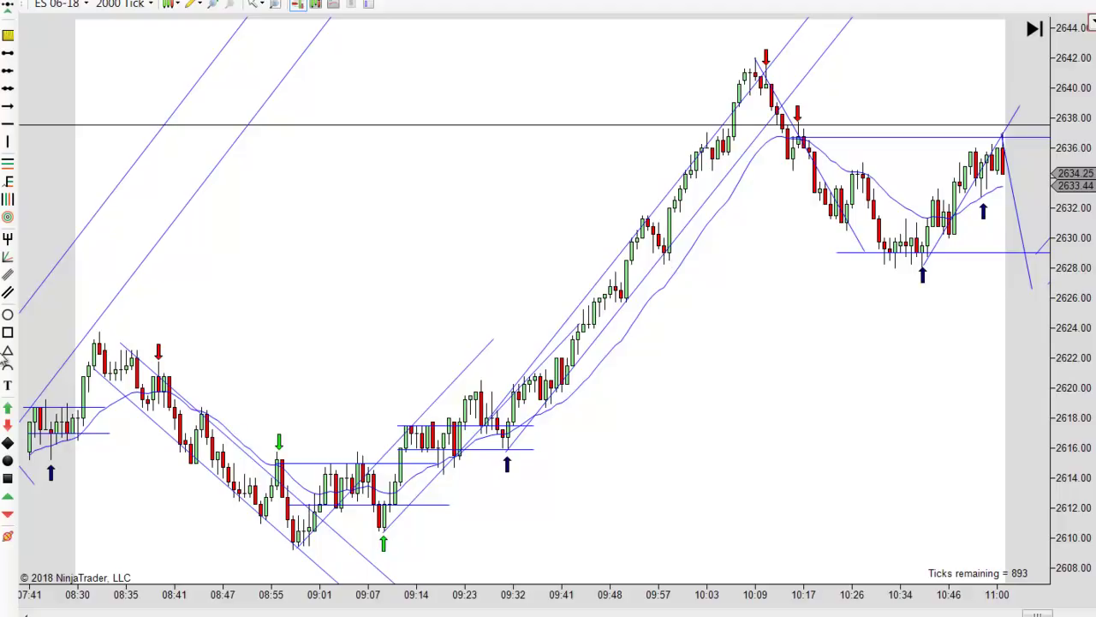
# - Place an up arrow under the 09:54 pullback low and shift it slightly right
pyautogui.click(9, 408)
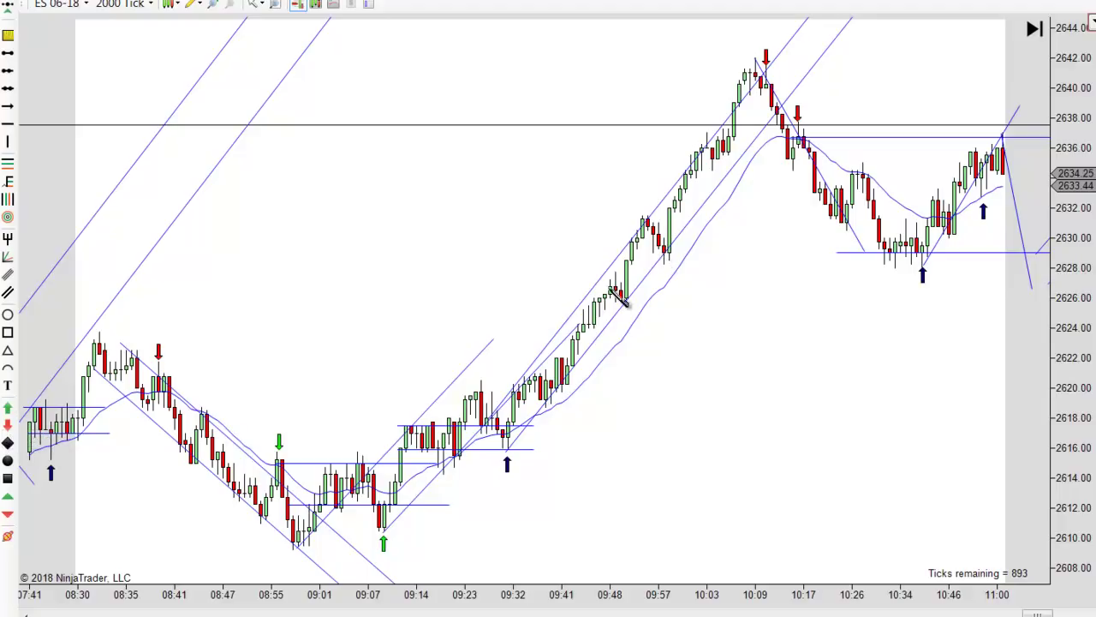
pyautogui.click(661, 274)
pyautogui.moveTo(619, 276); pyautogui.dragTo(627, 273)
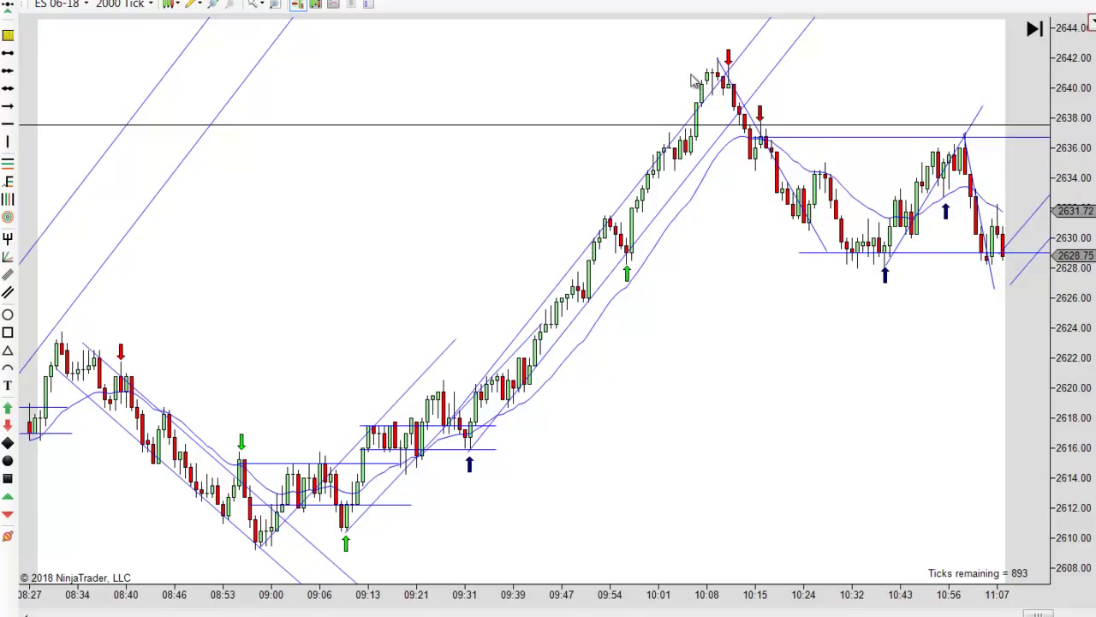
# - Scroll forward to the latest bounce off the 2629 level
pyautogui.scroll(-1, 757, 361)
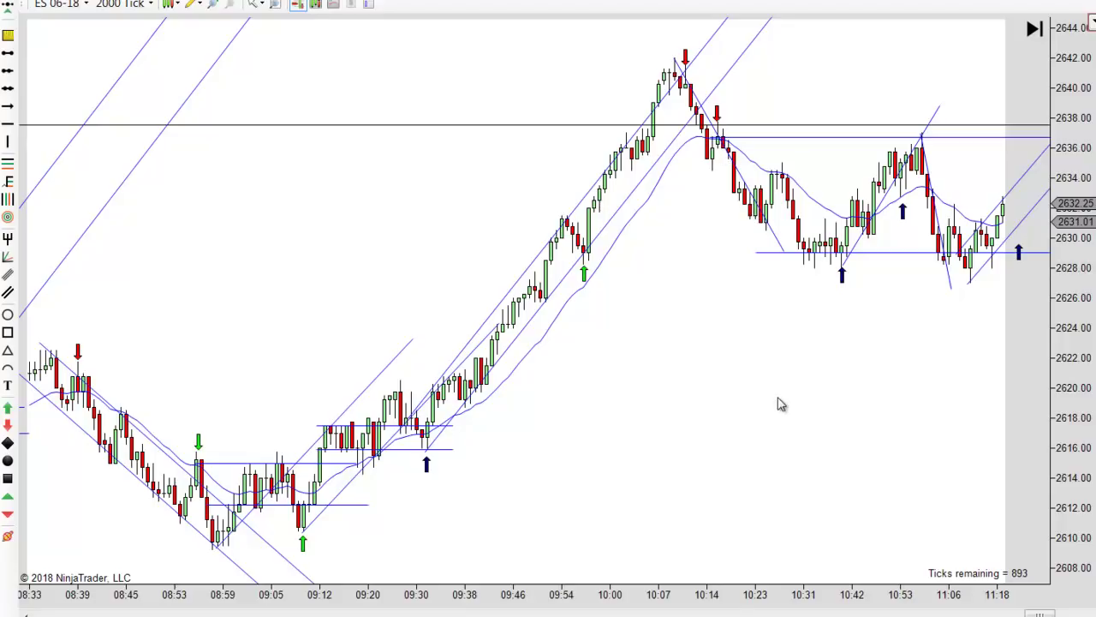
pyautogui.scroll(-3, 759, 408)
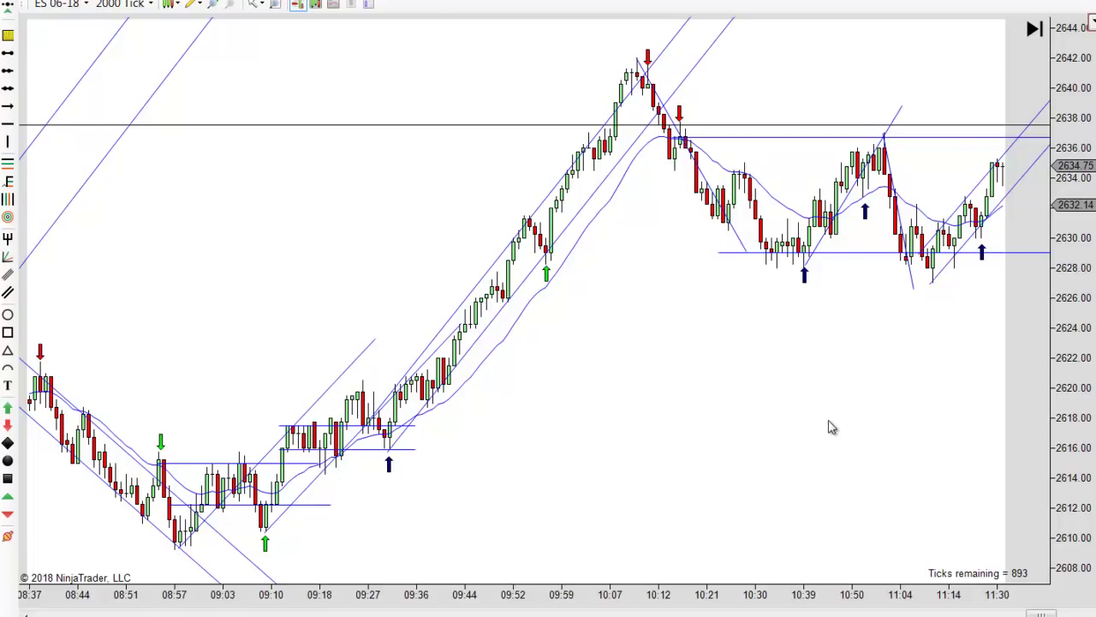
pyautogui.scroll(-2, 766, 423)
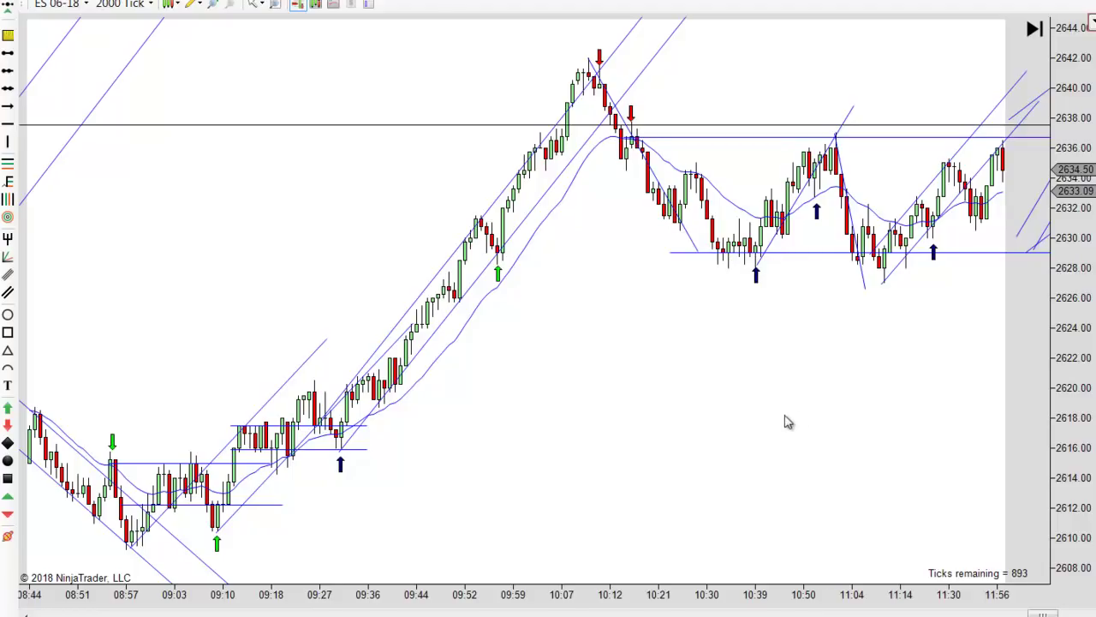
# - Move back to slightly earlier bars and place an up arrow under the 10:38 bar low
pyautogui.scroll(-2, 793, 420)
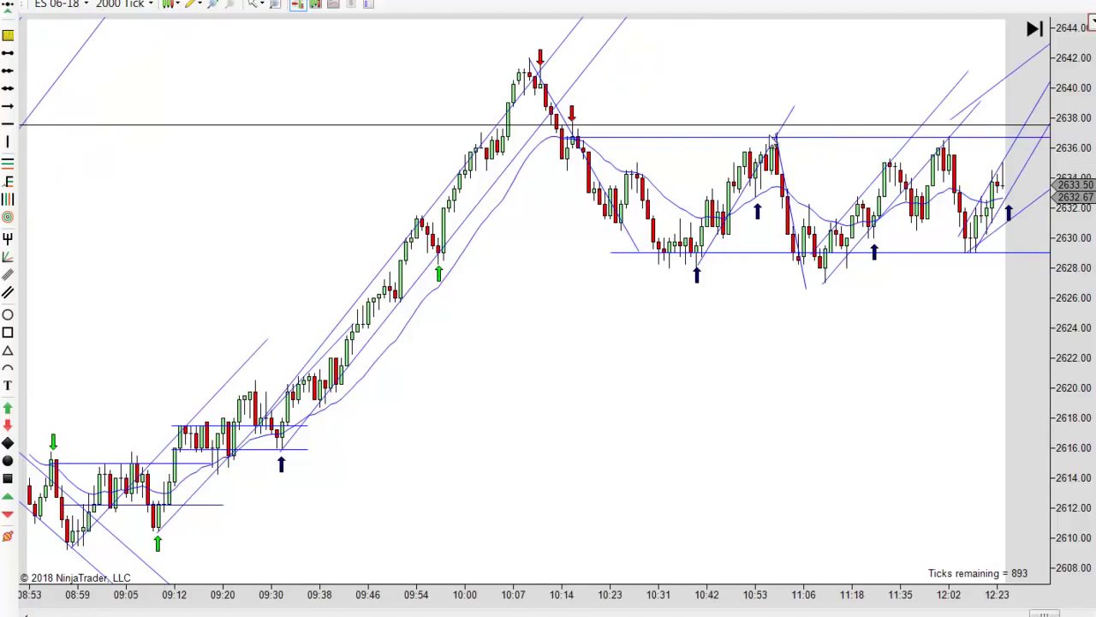
pyautogui.scroll(-1, 742, 401)
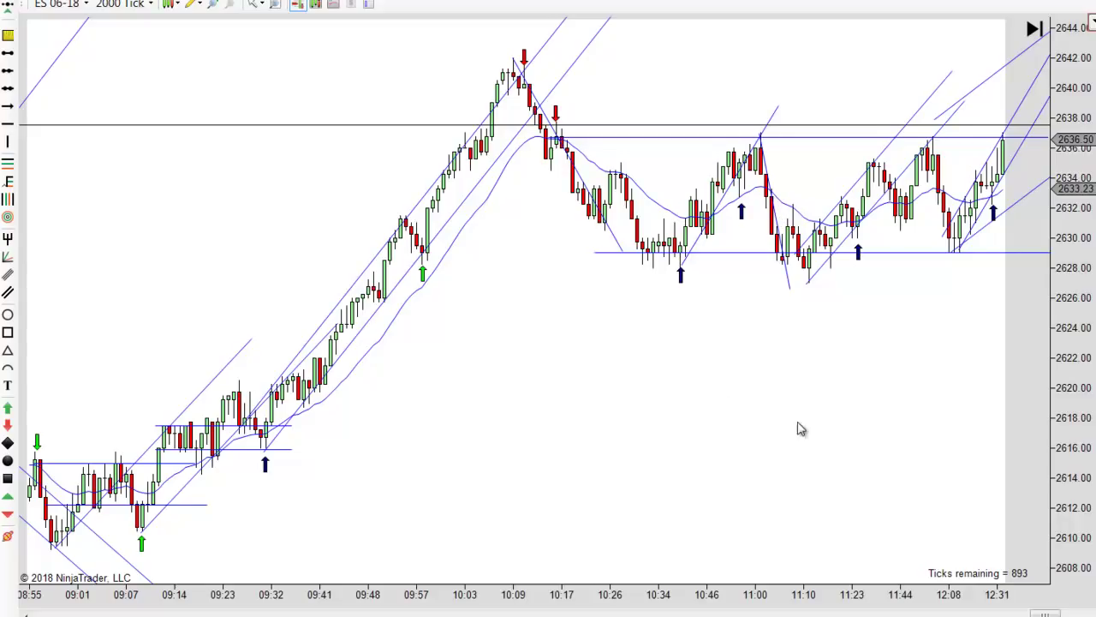
pyautogui.moveTo(793, 431); pyautogui.dragTo(818, 433)
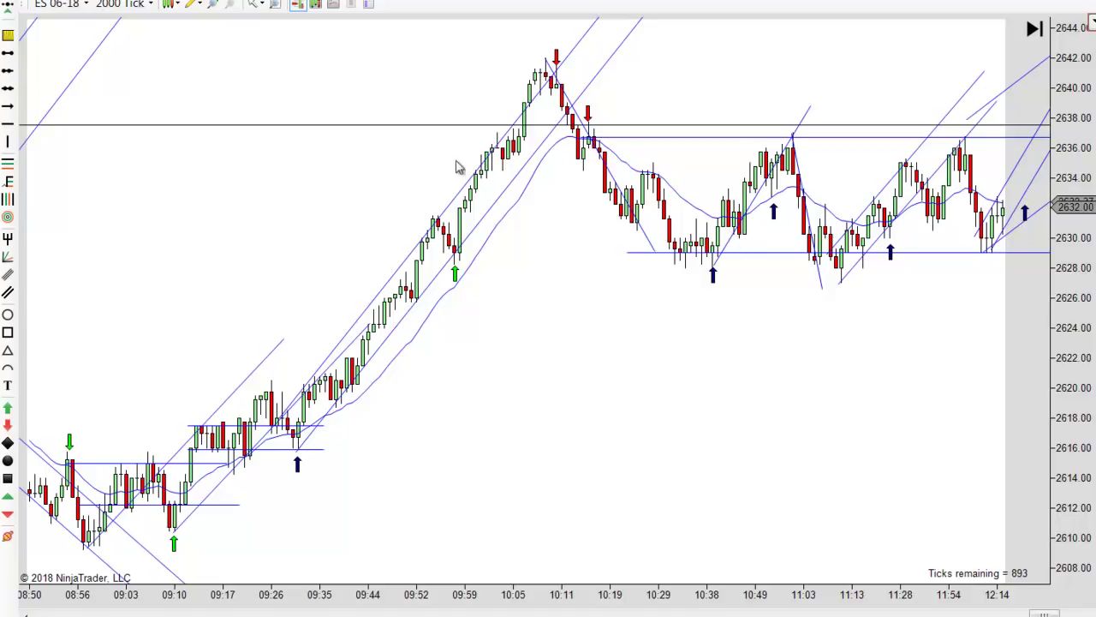
pyautogui.click(6, 108)
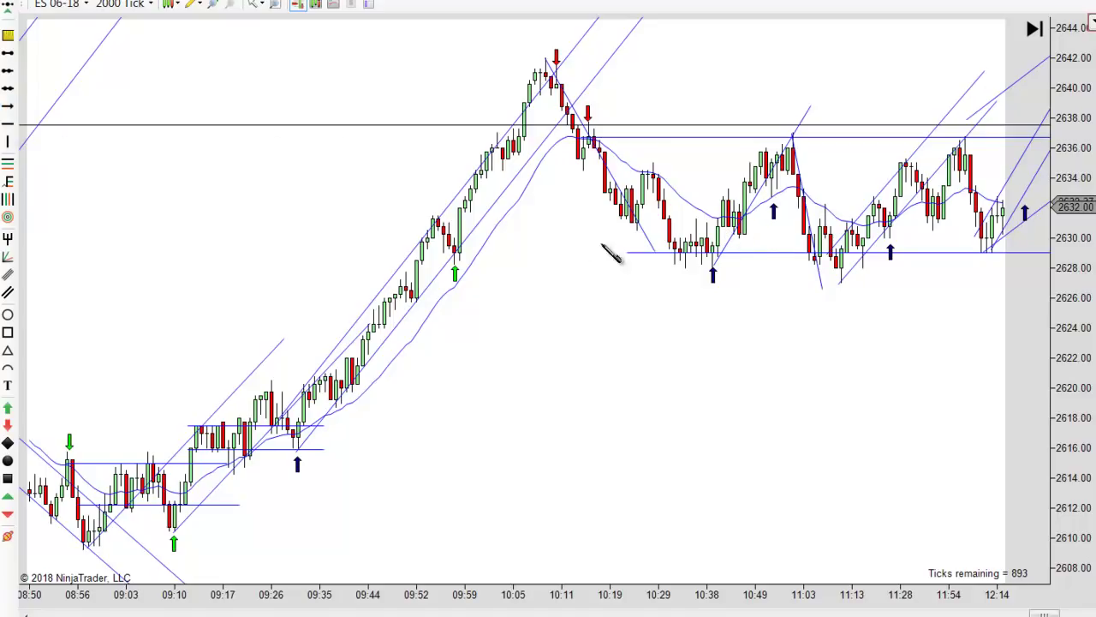
pyautogui.click(713, 275)
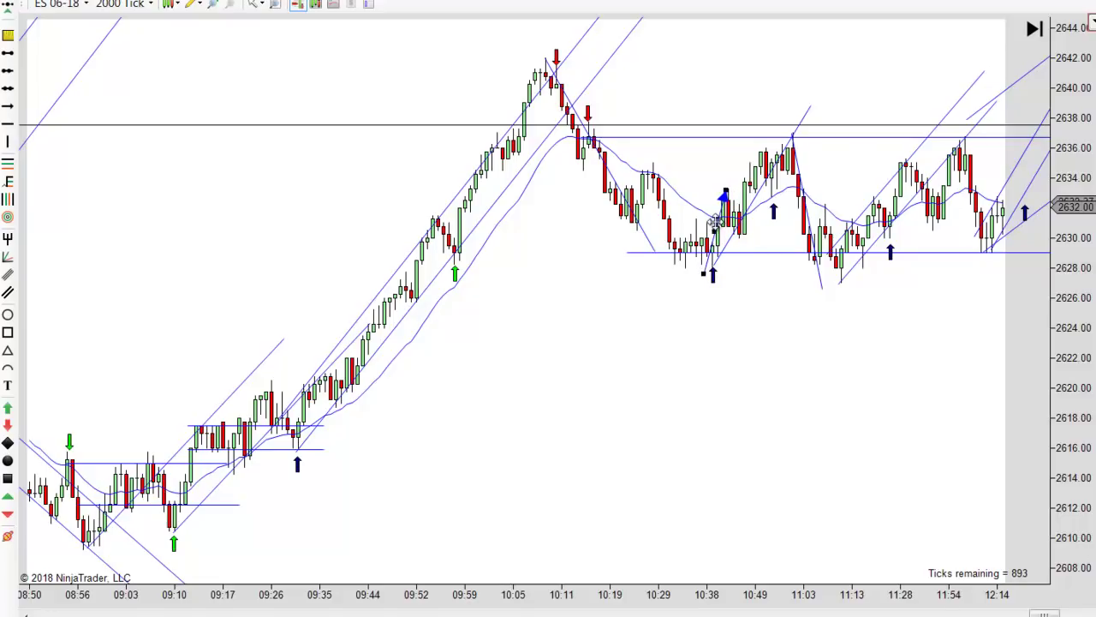
# - Nudge the diagonal trend line near 10:38 into line with the bars and recheck its placement
pyautogui.click(716, 212)
pyautogui.moveTo(716, 213)
pyautogui.mouseDown()
pyautogui.moveTo(754, 190)
pyautogui.moveTo(768, 151)
pyautogui.mouseUp()
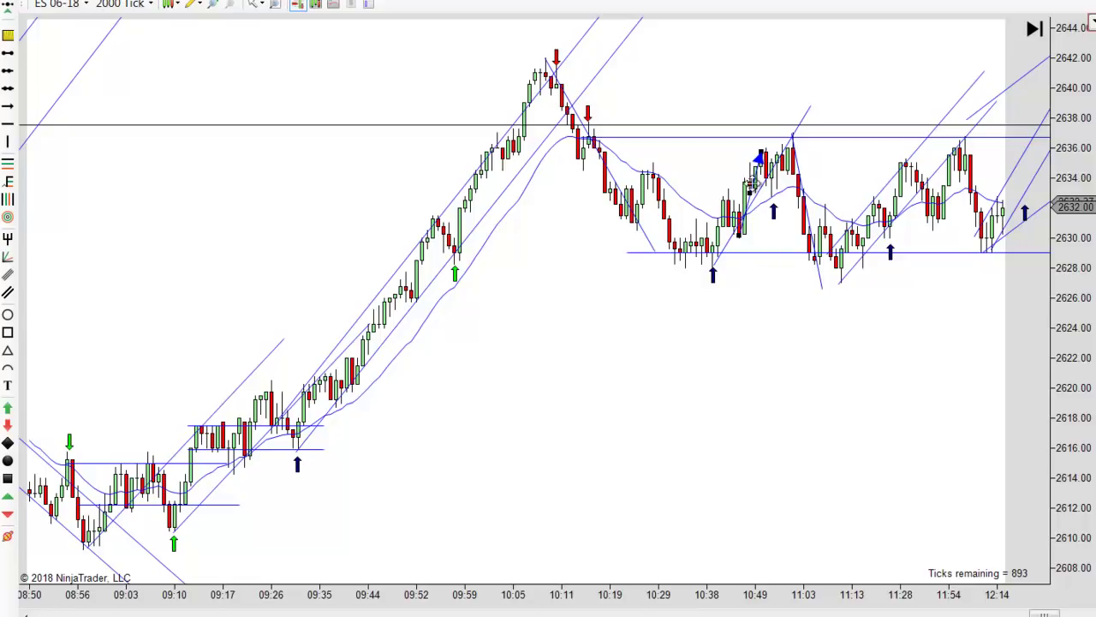
pyautogui.click(744, 358)
pyautogui.click(730, 233)
pyautogui.click(728, 349)
# - Advance the chart and shift the blue up arrow near 10:49 slightly right
pyautogui.scroll(-3, 818, 399)
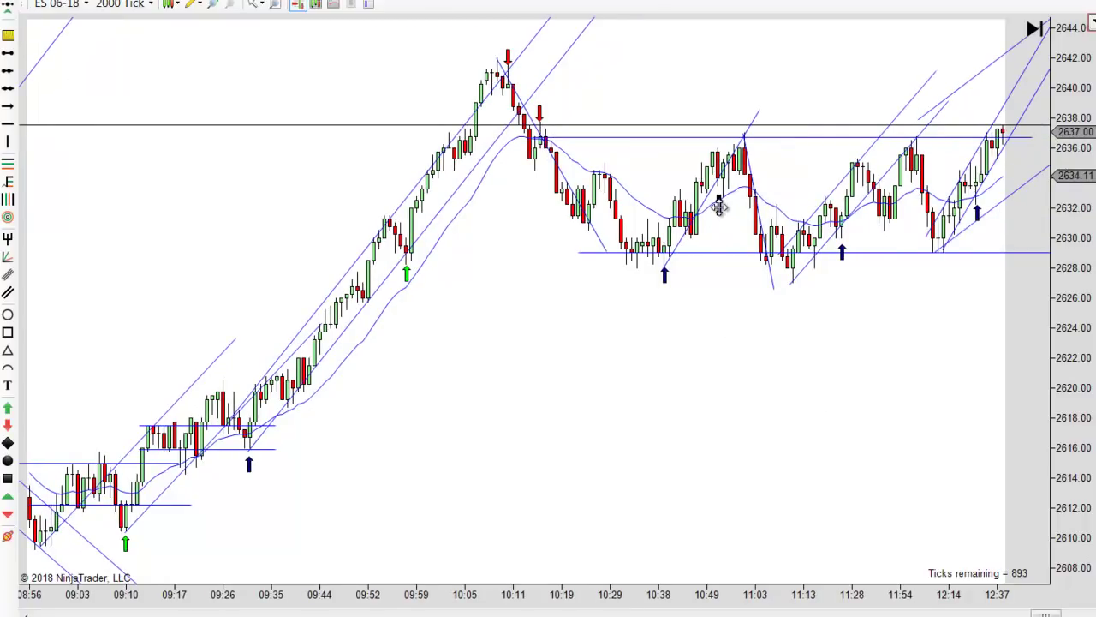
pyautogui.moveTo(720, 207); pyautogui.dragTo(723, 210)
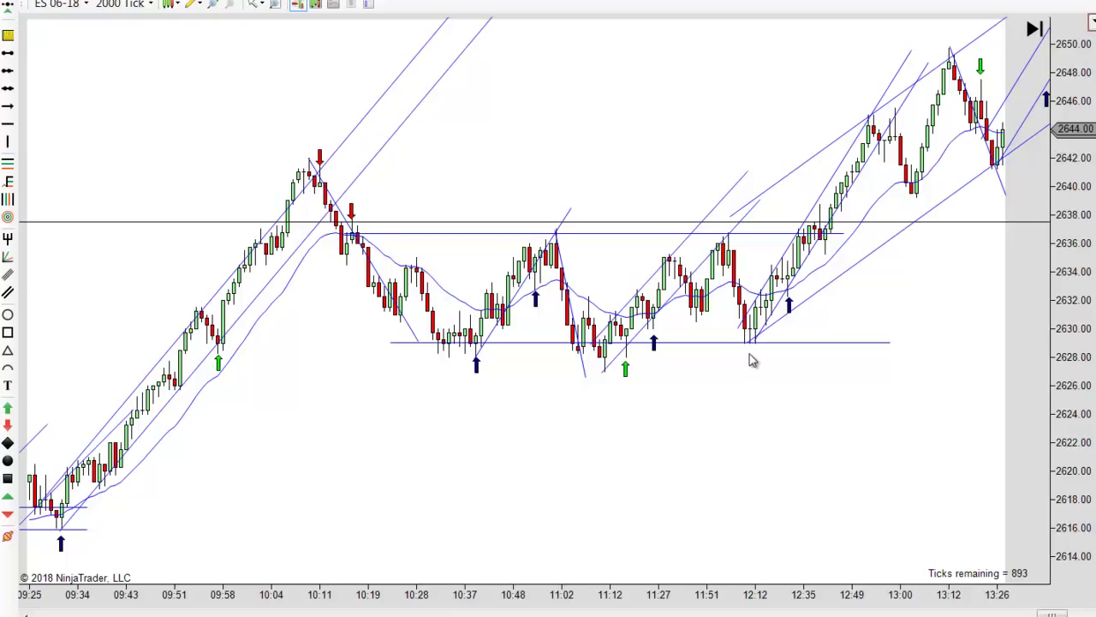
# - Place a dark blue up arrow at the breakout bar and a green up arrow at the 12:12 low
pyautogui.click(788, 304)
pyautogui.click(776, 340)
# - Move the chart forward and place a green up arrow below the 12:57 pullback low
pyautogui.scroll(-3, 793, 443)
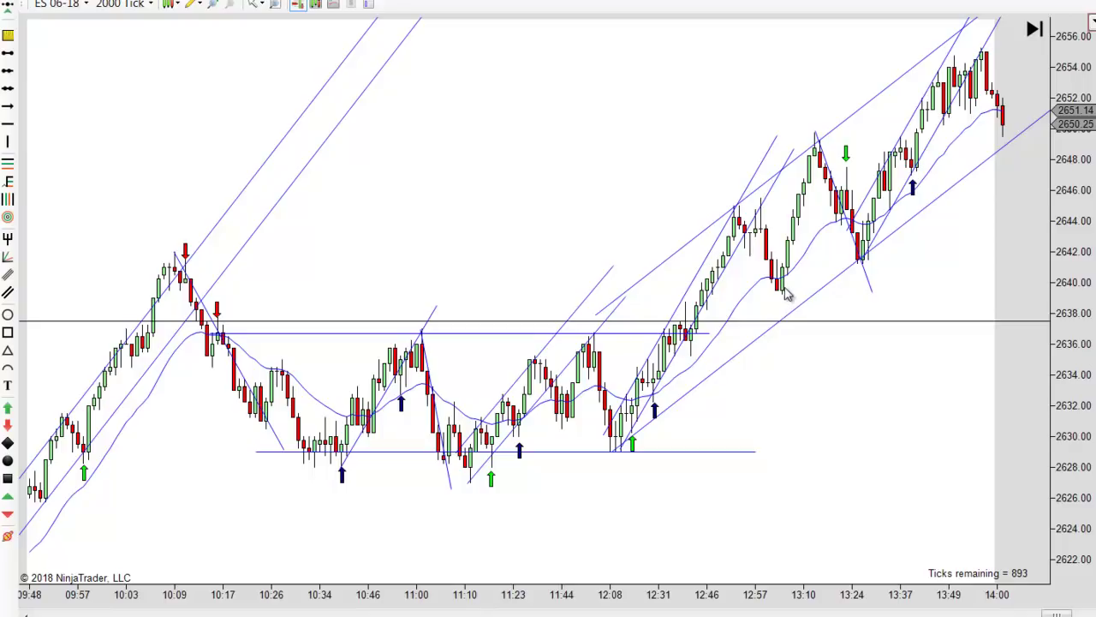
pyautogui.click(8, 408)
pyautogui.click(783, 310)
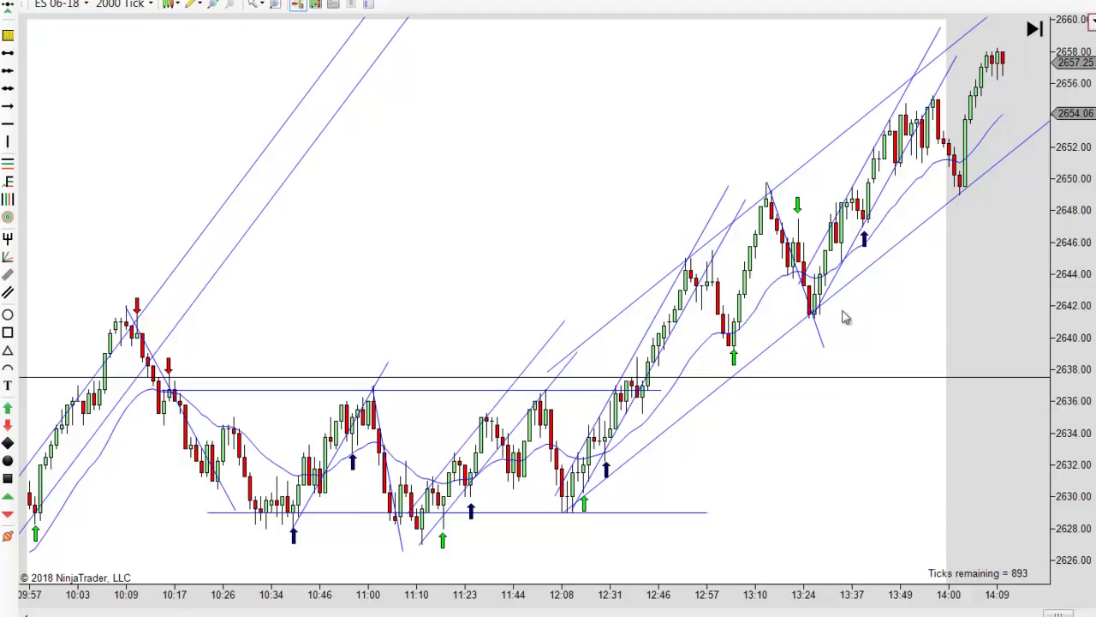
# - Move the chart forward to 14:39 and place a green down arrow near the 14:14 high
pyautogui.hscroll(3, 792, 518)
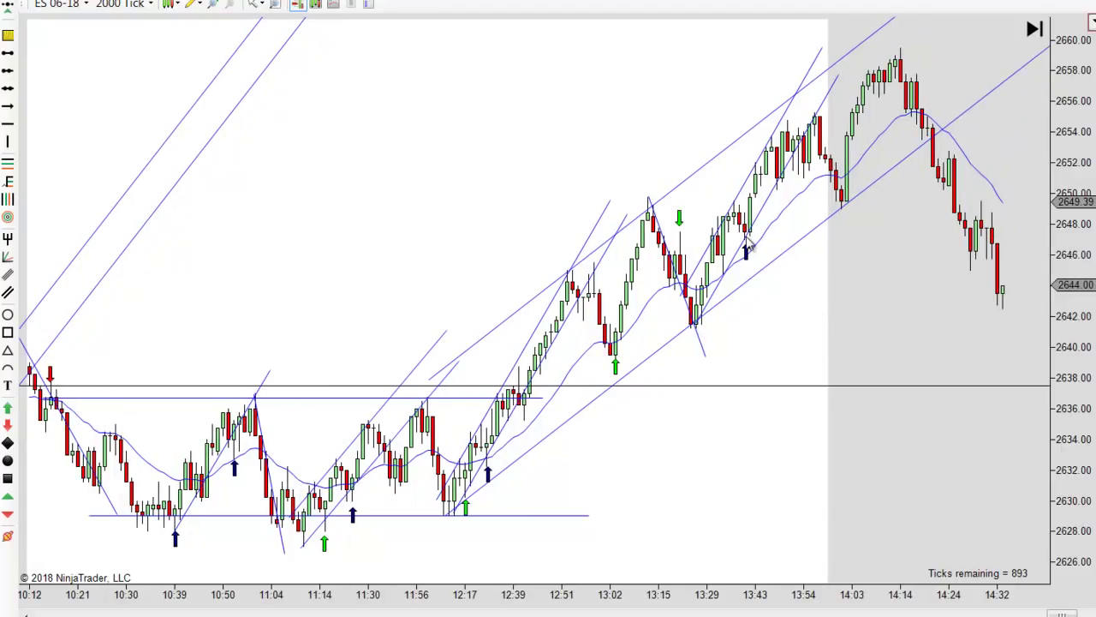
pyautogui.click(679, 218)
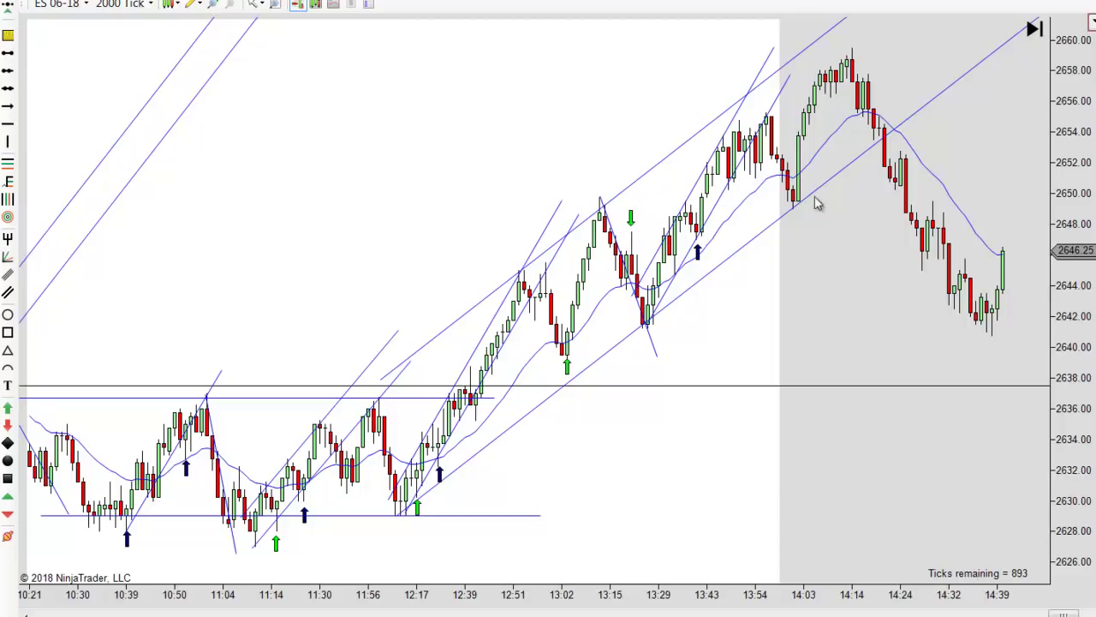
# - Scroll the chart back and forth to review the annotated session through 14:19
pyautogui.scroll(3, 868, 324)
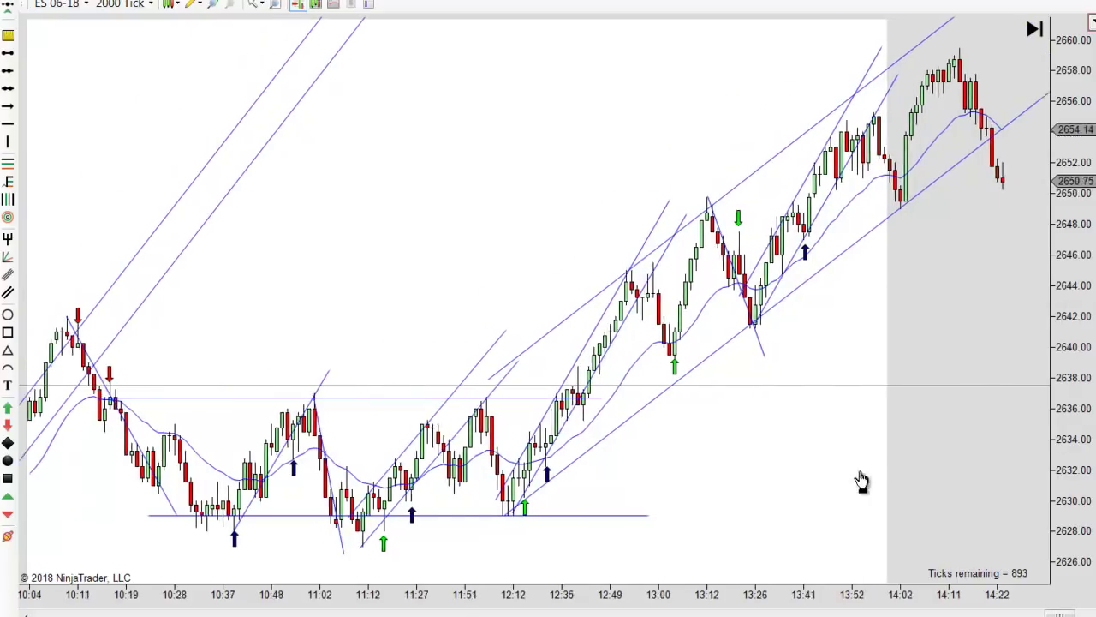
pyautogui.scroll(-3, 898, 536)
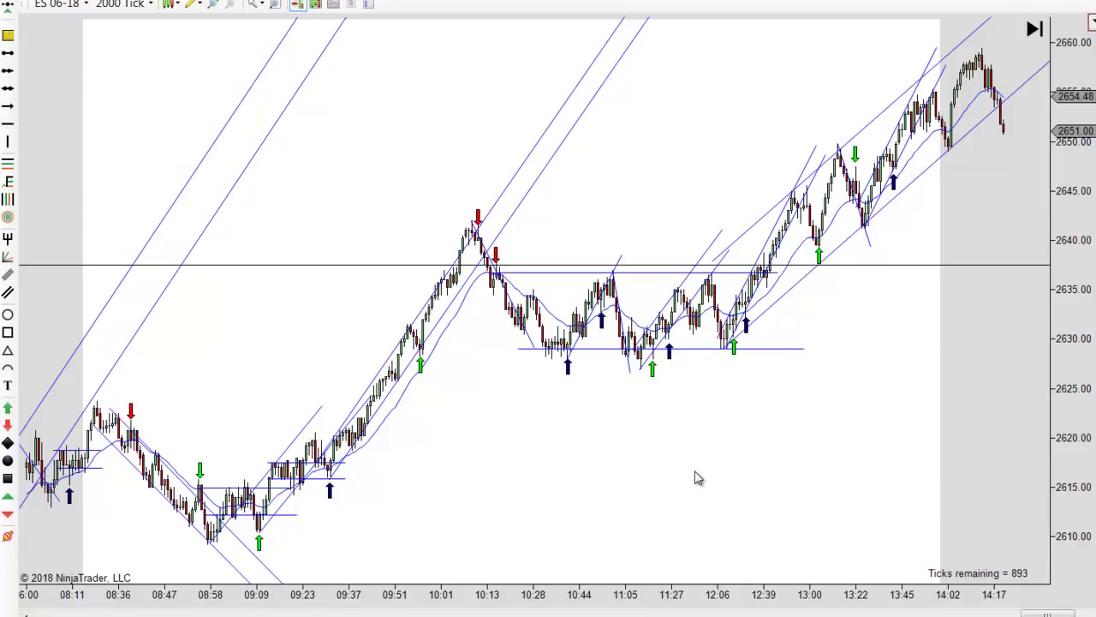
pyautogui.scroll(-2, 698, 478)
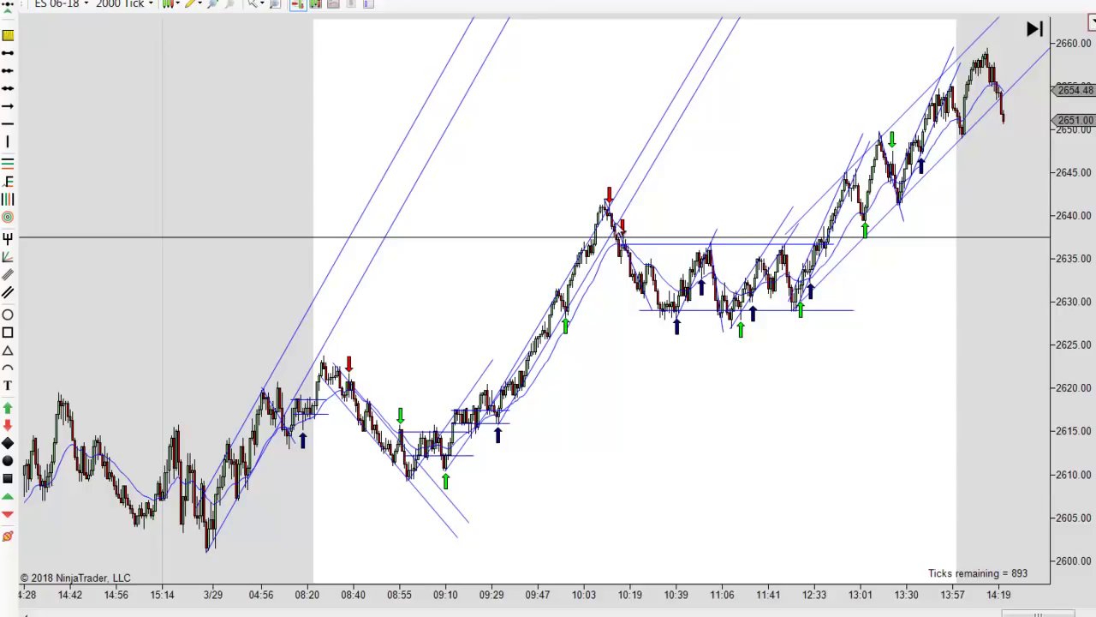
# - Zoom the time axis in to wider bars spanning about 09:09 to 13:45
pyautogui.scroll(2, 679, 414)
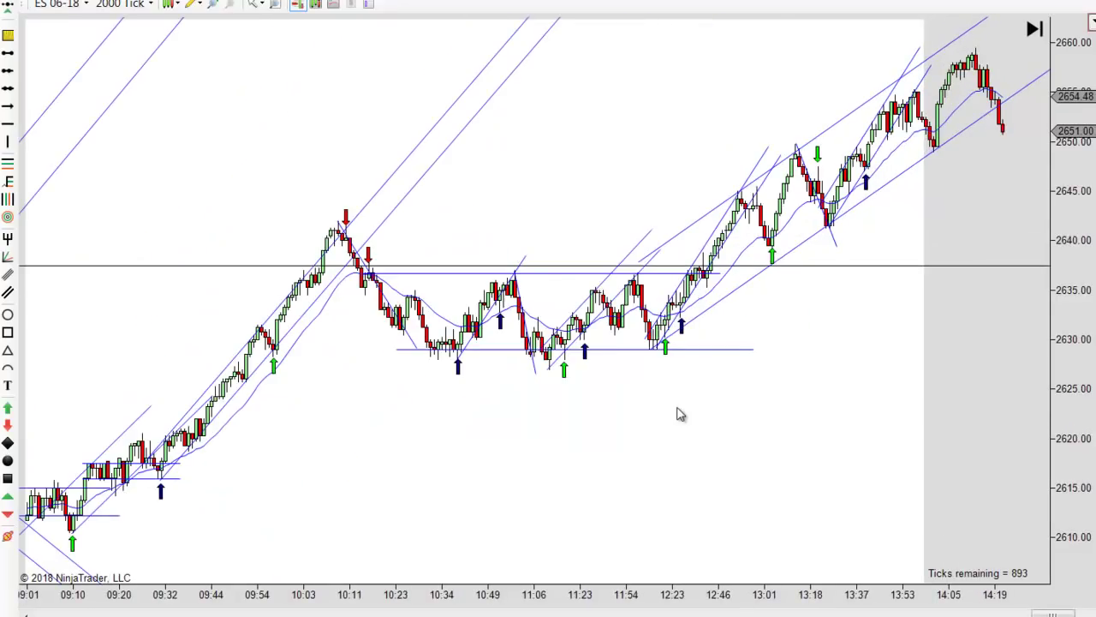
pyautogui.scroll(-2, 679, 415)
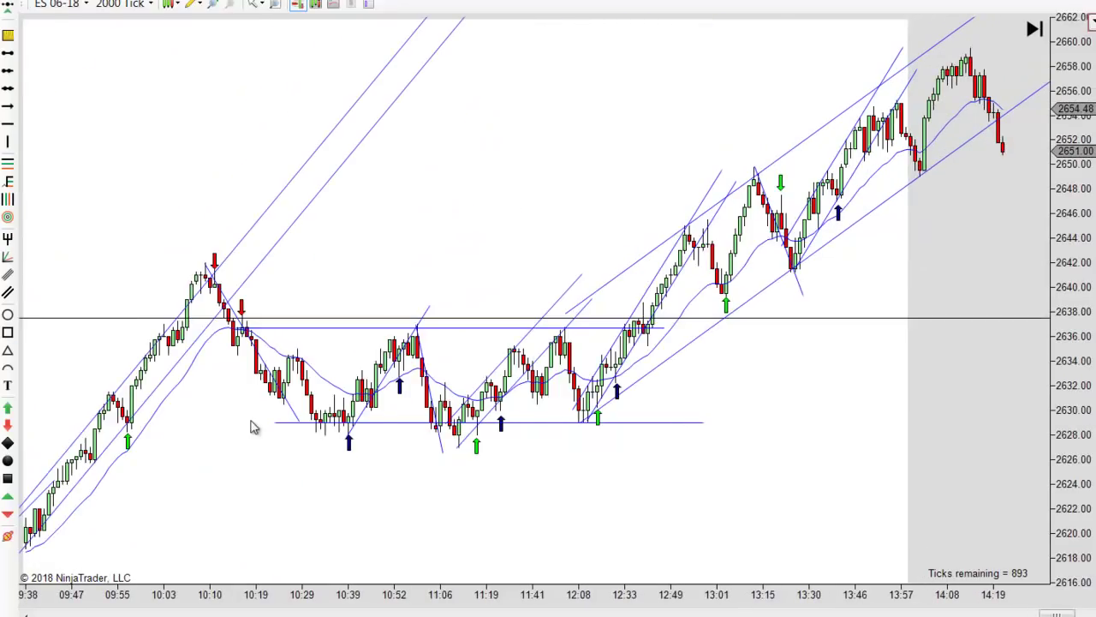
pyautogui.scroll(3, 401, 445)
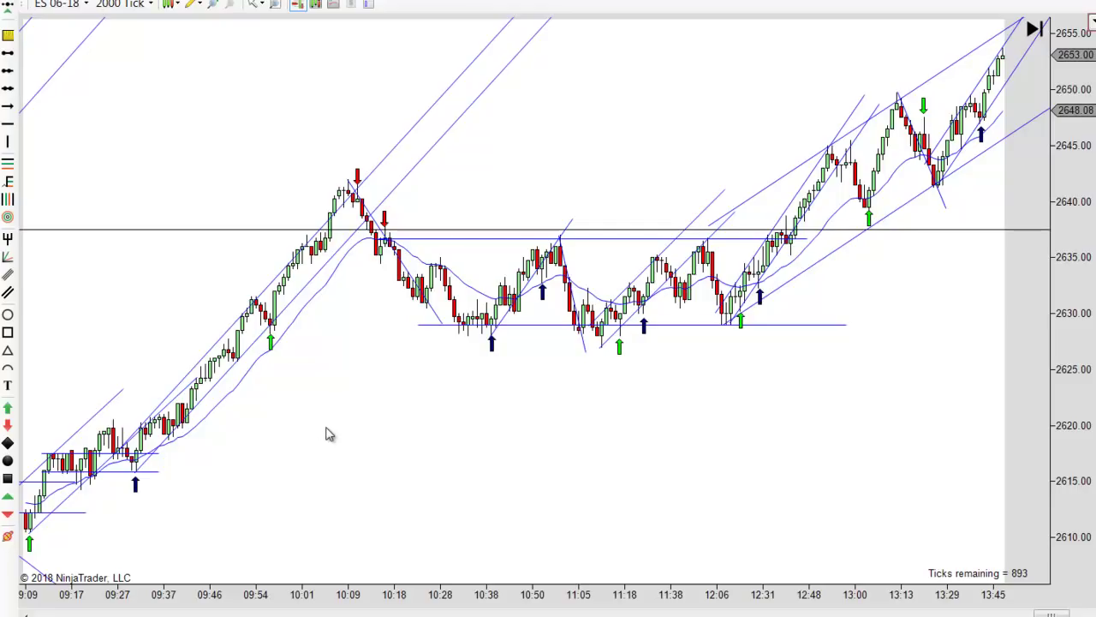
# - Drag the chart right to display the annotated bars from 09:00 to 13:26
pyautogui.moveTo(340, 433); pyautogui.dragTo(379, 446)
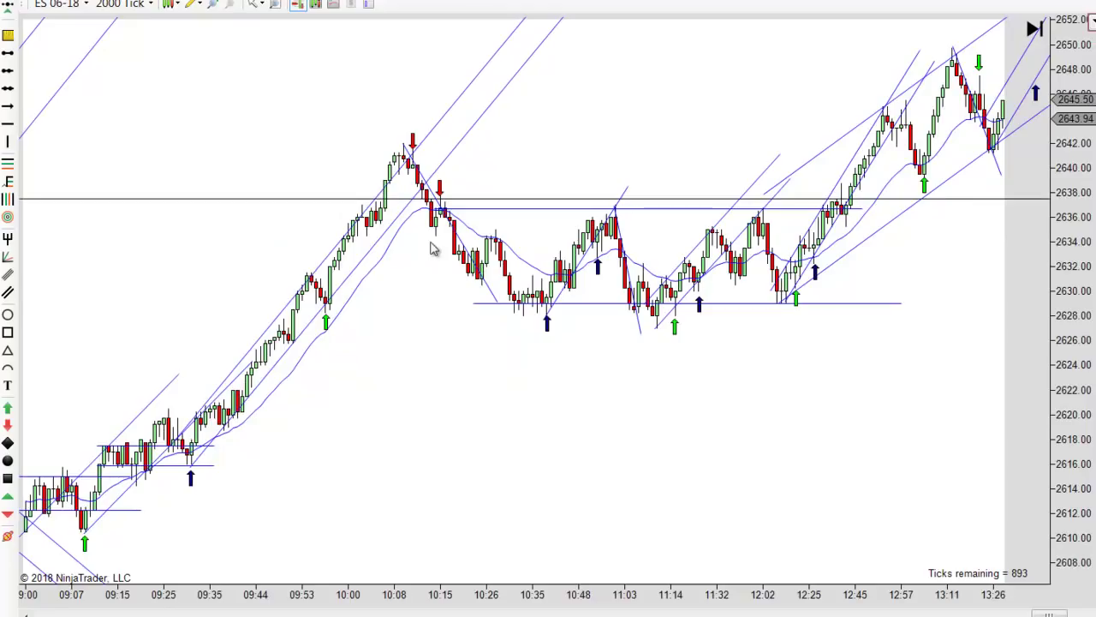